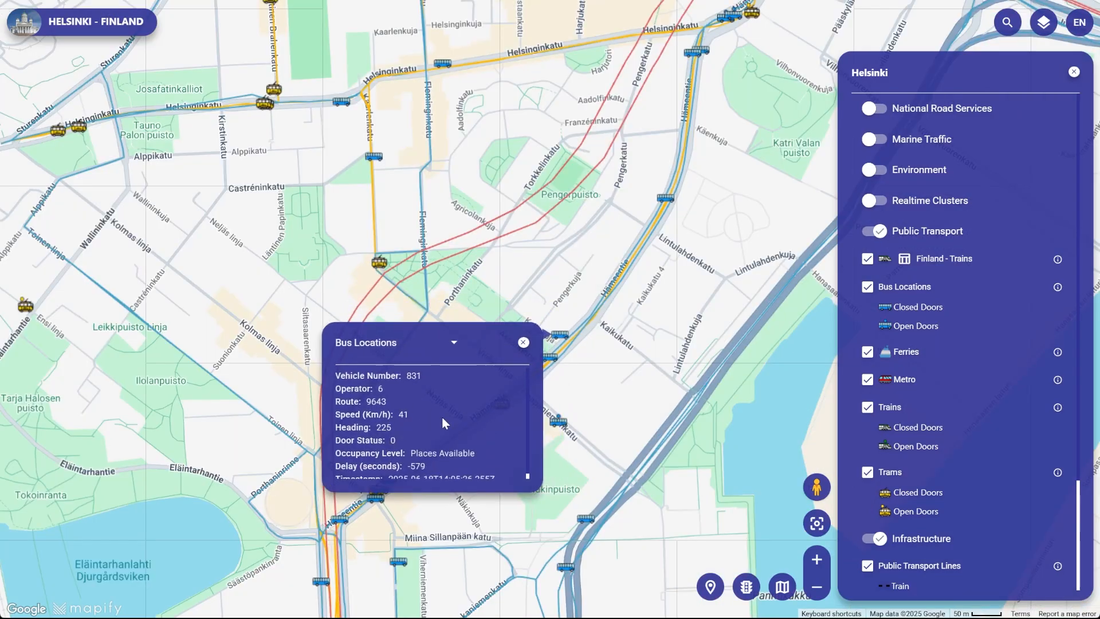
- Close the Bus Locations details popup for vehicle 831 so the live Helsinki map is clear
{"action": "left_click", "coordinate": [518, 347]}
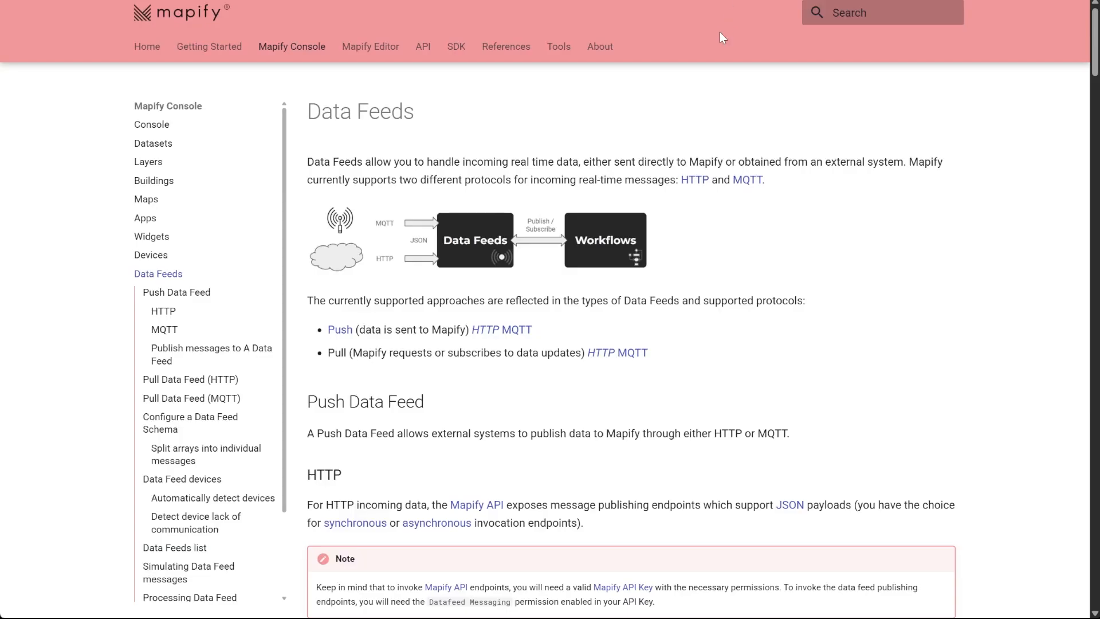
- Enlarge the Data Feeds overview diagram in the Mapify documentation
{"action": "left_click", "coordinate": [491, 239]}
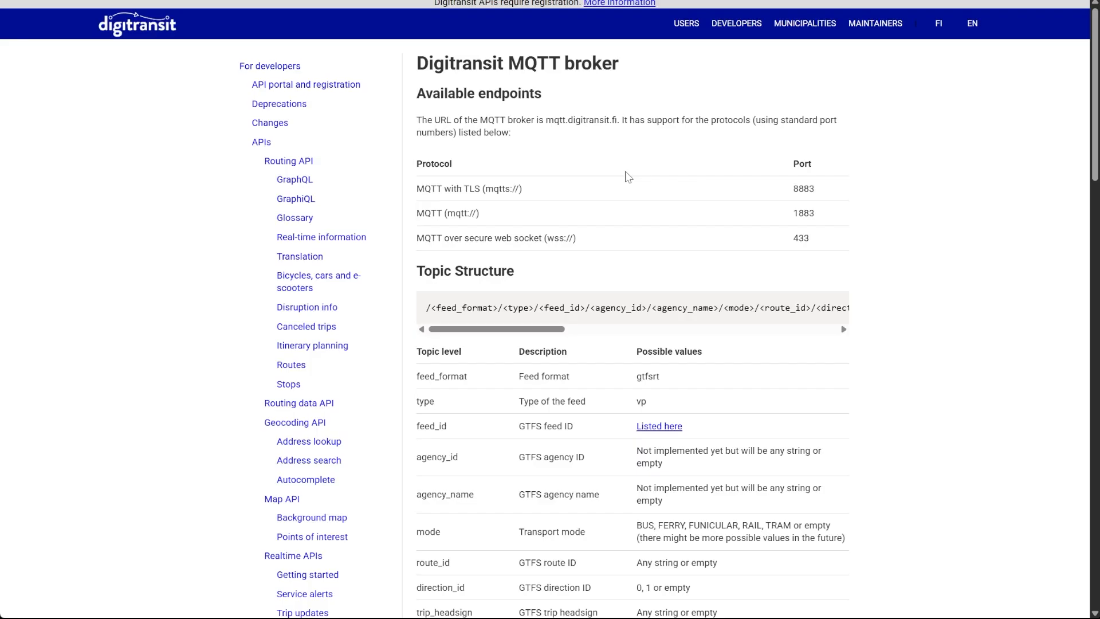
- Move to the High-frequency positioning docs page and scroll down to the Message format section
{"action": "left_click_drag", "start_coordinate": [508, 60], "coordinate": [621, 74]}
{"action": "left_click", "coordinate": [677, 109]}
{"action": "left_click", "coordinate": [573, 1]}
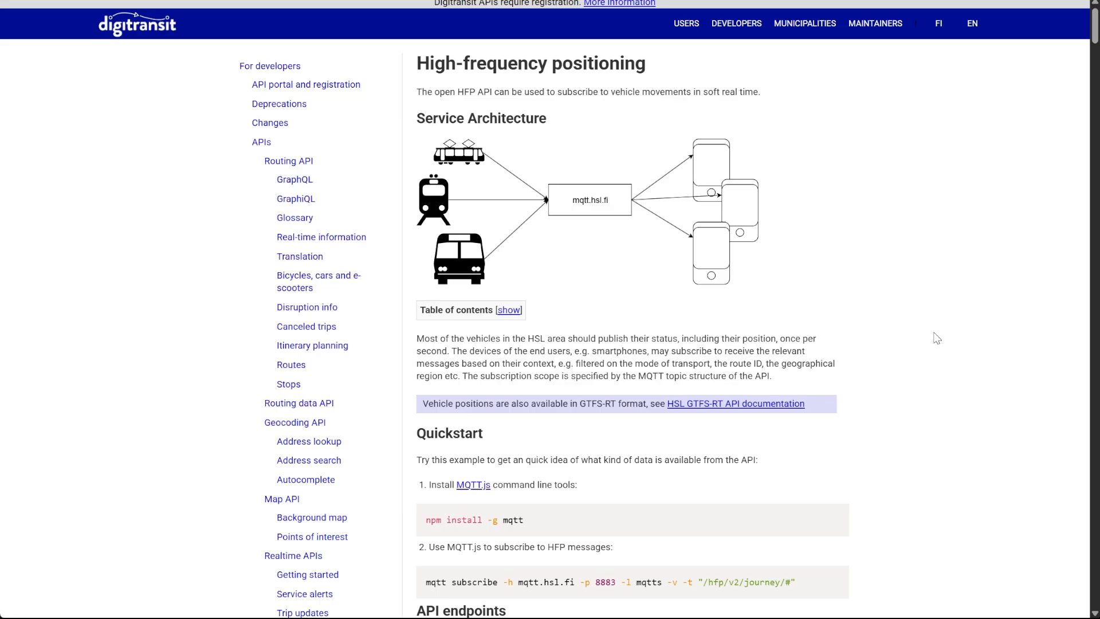
{"action": "scroll", "coordinate": [940, 335], "scroll_direction": "down", "scroll_amount": 5}
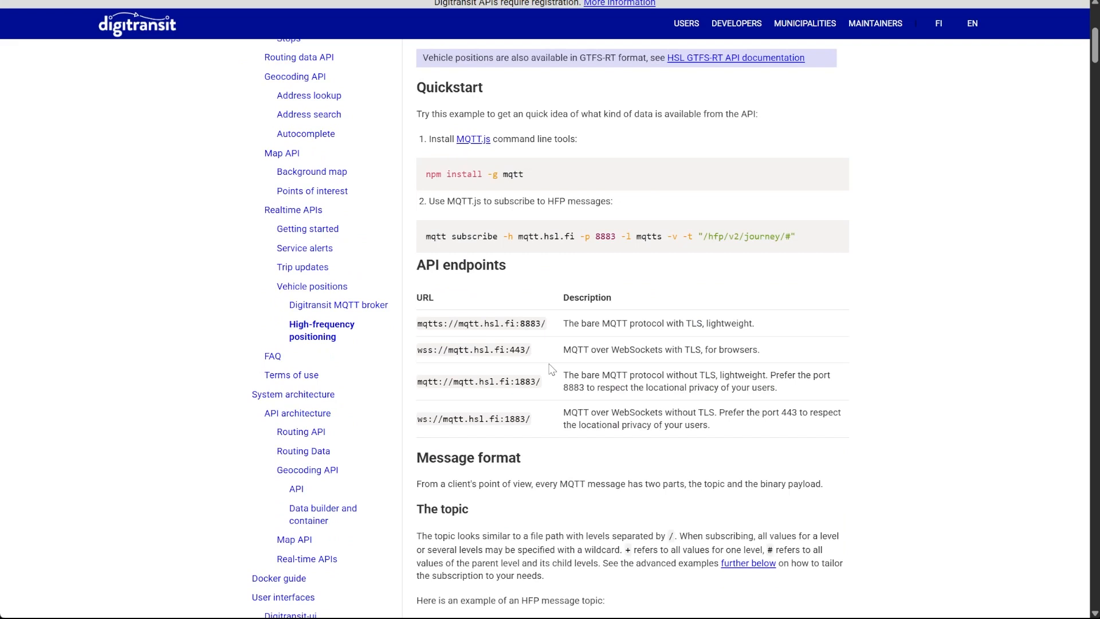
{"action": "scroll", "coordinate": [549, 368], "scroll_direction": "down", "scroll_amount": 5}
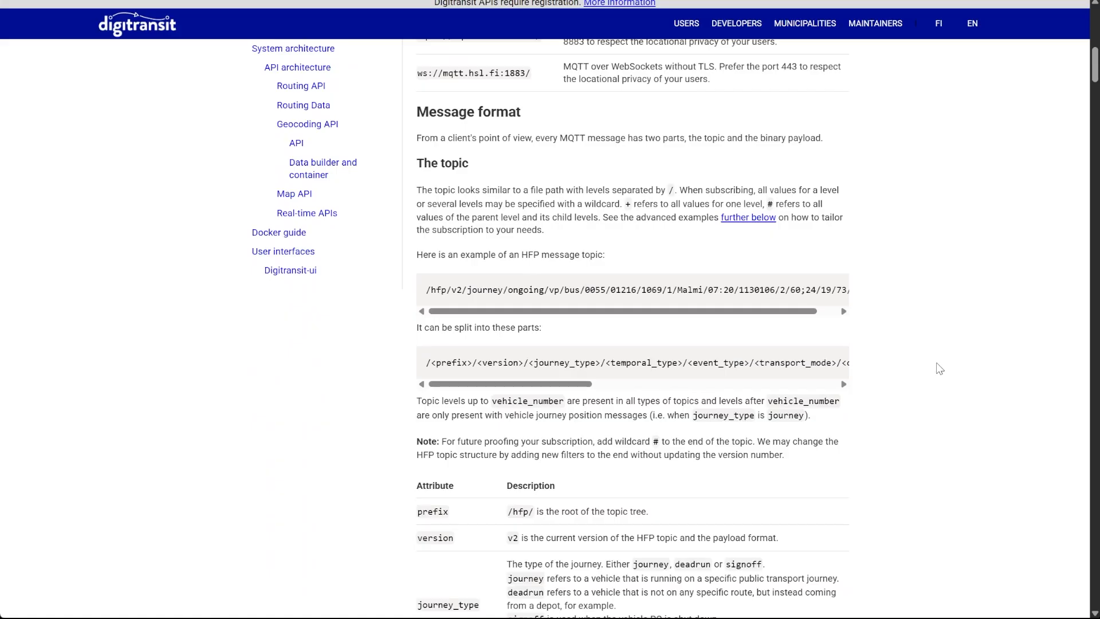
- Scroll to the Event types table and select the vp Vehicle position row
{"action": "scroll", "coordinate": [940, 369], "scroll_direction": "down", "scroll_amount": 5}
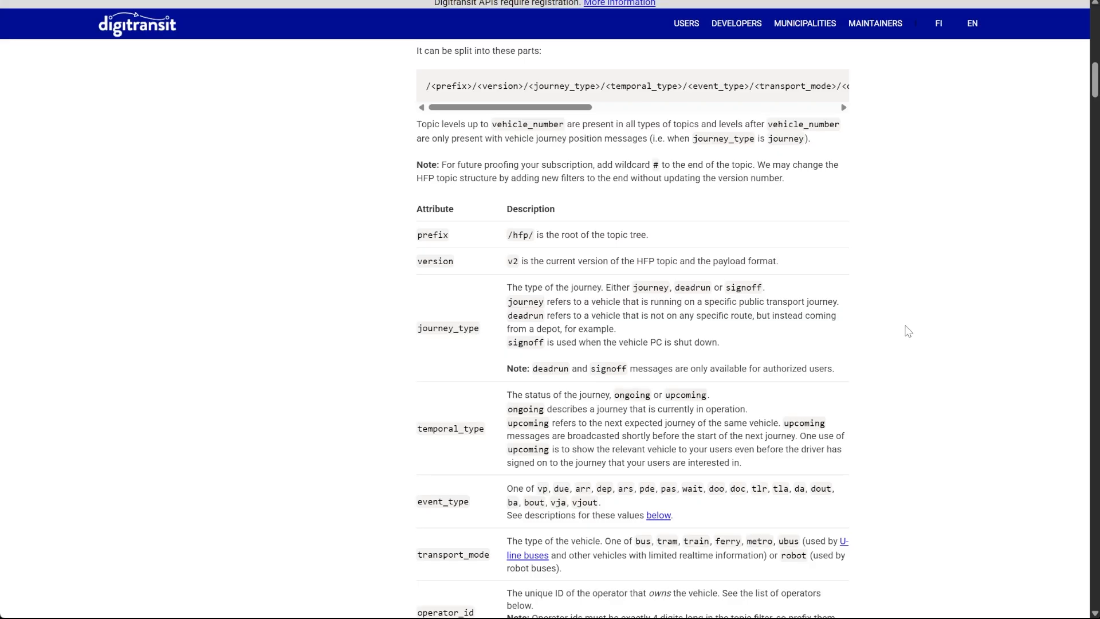
{"action": "scroll", "coordinate": [908, 332], "scroll_direction": "down", "scroll_amount": 20}
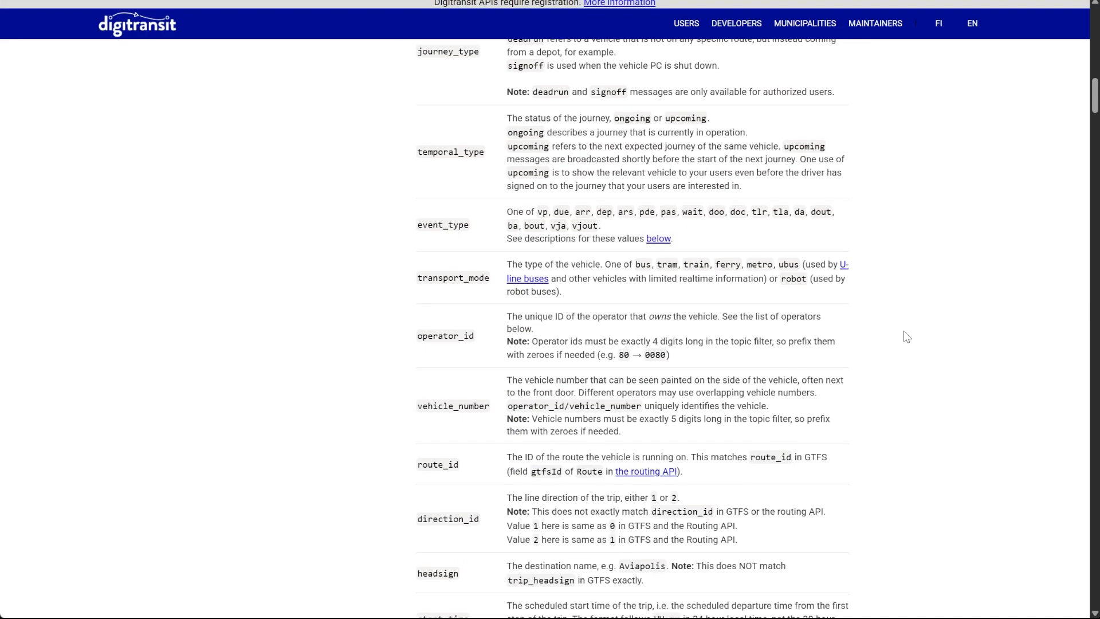
{"action": "scroll", "coordinate": [906, 342], "scroll_direction": "down", "scroll_amount": 9}
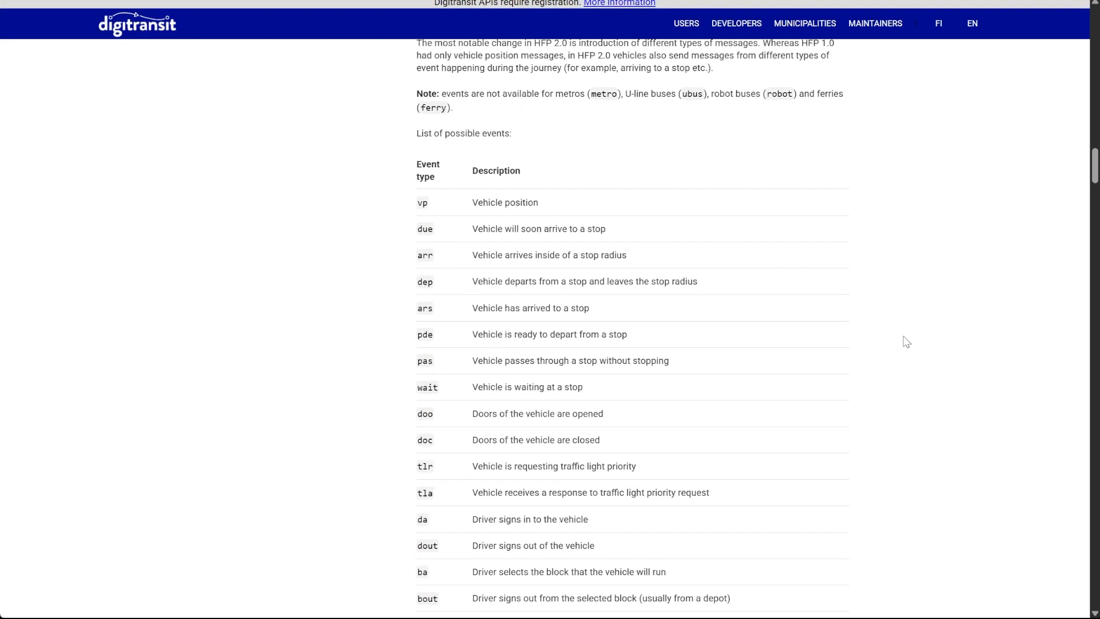
{"action": "mouse_move", "coordinate": [547, 205]}
{"action": "left_mouse_down"}
{"action": "mouse_move", "coordinate": [418, 204]}
{"action": "mouse_move", "coordinate": [568, 208]}
{"action": "left_mouse_up"}
{"action": "left_click", "coordinate": [418, 207]}
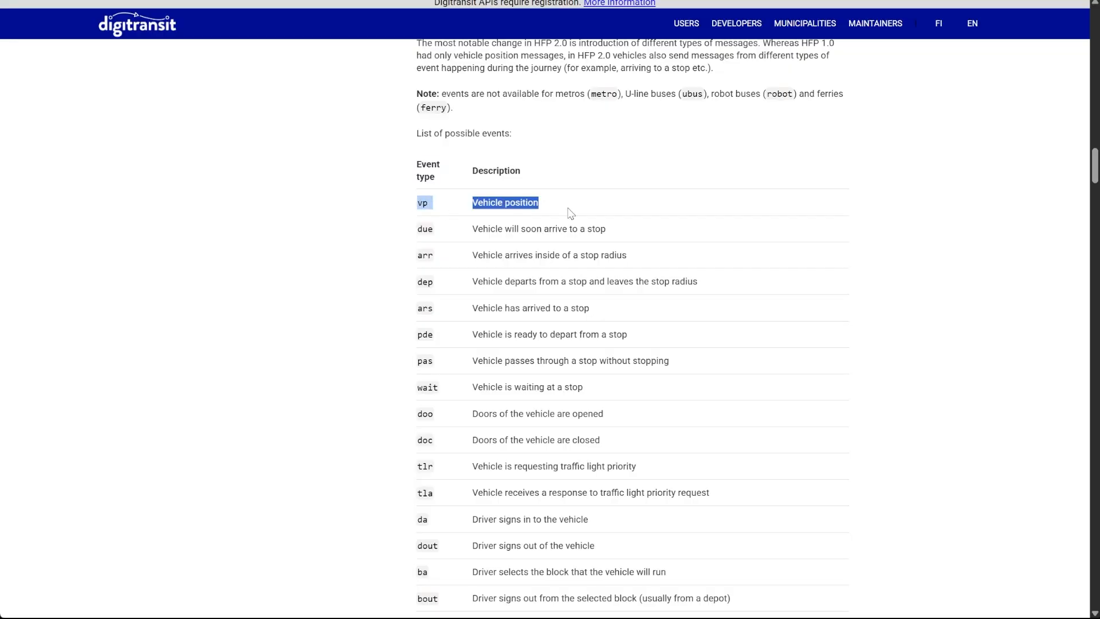
- Scroll to the payload fields and highlight the lat description, including 'null' and 'unavailable'
{"action": "scroll", "coordinate": [624, 275], "scroll_direction": "down", "scroll_amount": 10}
{"action": "scroll", "coordinate": [664, 345], "scroll_direction": "down", "scroll_amount": 1}
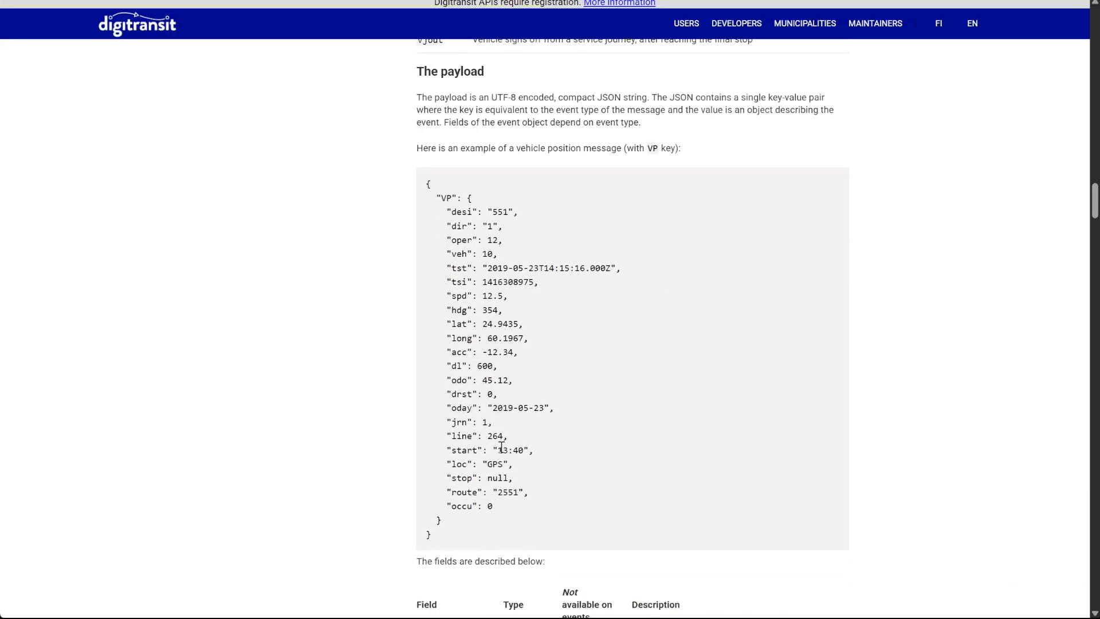
{"action": "scroll", "coordinate": [573, 359], "scroll_direction": "down", "scroll_amount": 12}
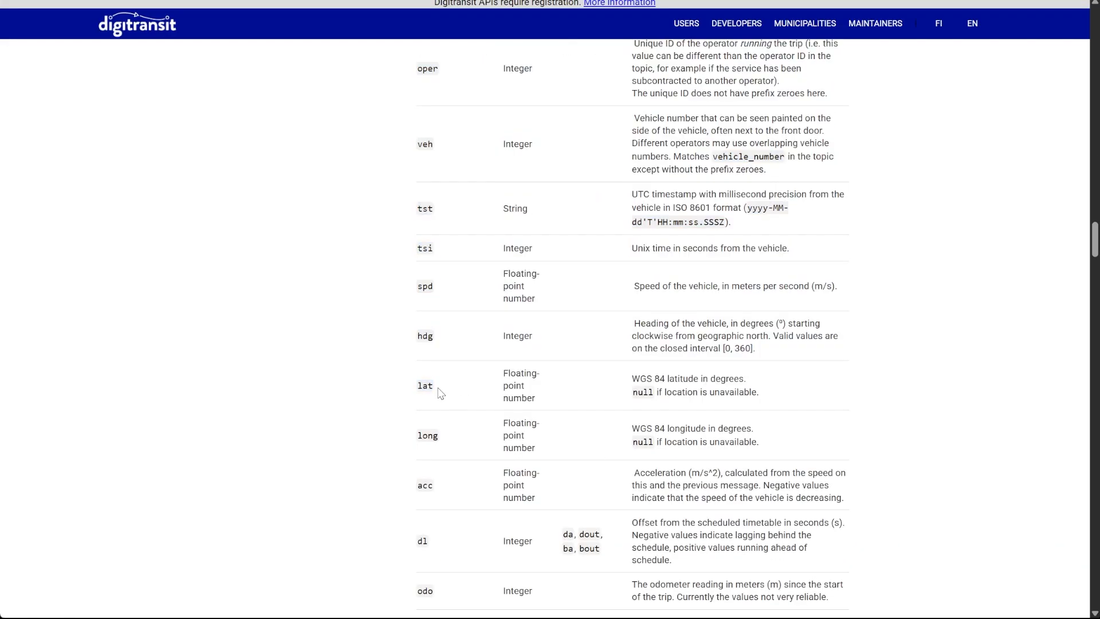
{"action": "left_click_drag", "start_coordinate": [633, 378], "coordinate": [761, 379]}
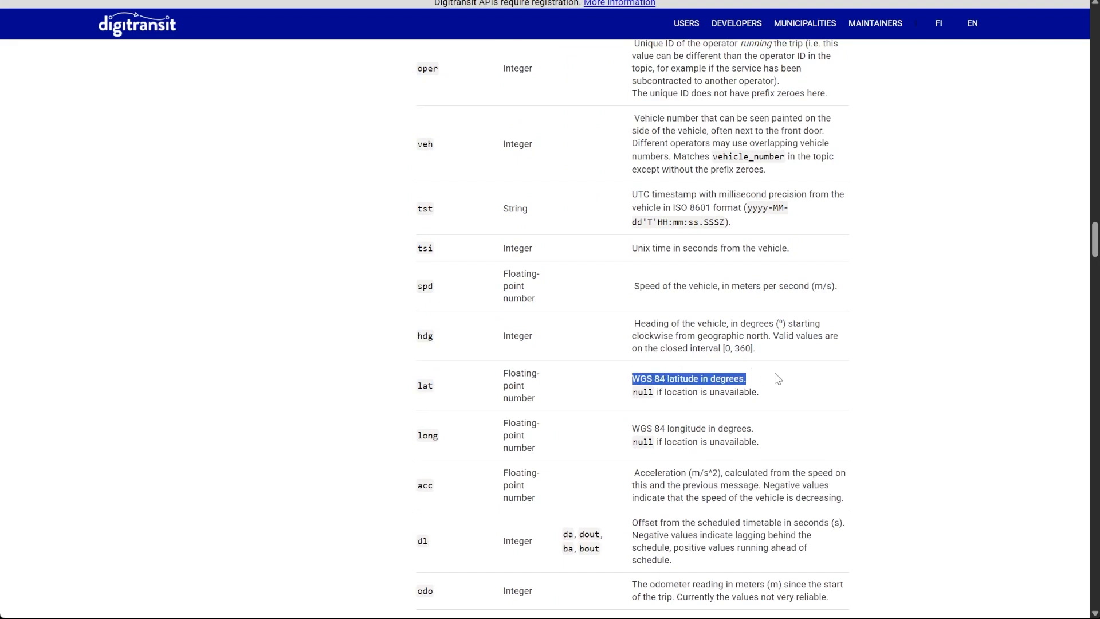
{"action": "double_click", "coordinate": [644, 393]}
{"action": "left_click_drag", "start_coordinate": [744, 392], "coordinate": [718, 393]}
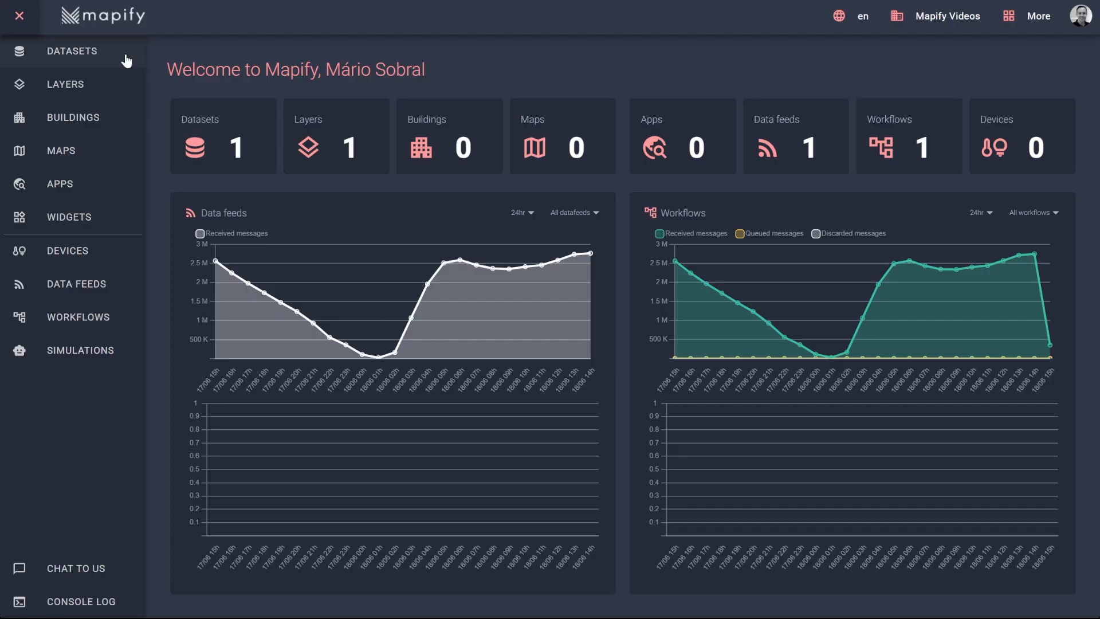
- Open the My Vehicles dataset and review its schema: geom Point, heading, latitude and longitude
{"action": "left_click", "coordinate": [126, 60]}
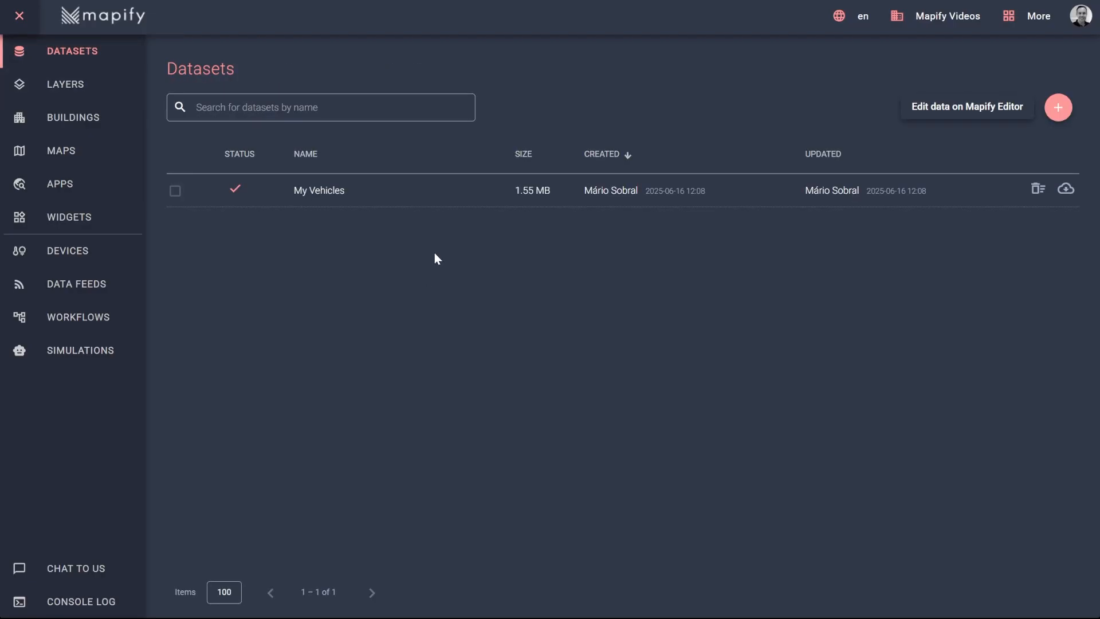
{"action": "left_click", "coordinate": [363, 191]}
{"action": "double_click", "coordinate": [541, 219]}
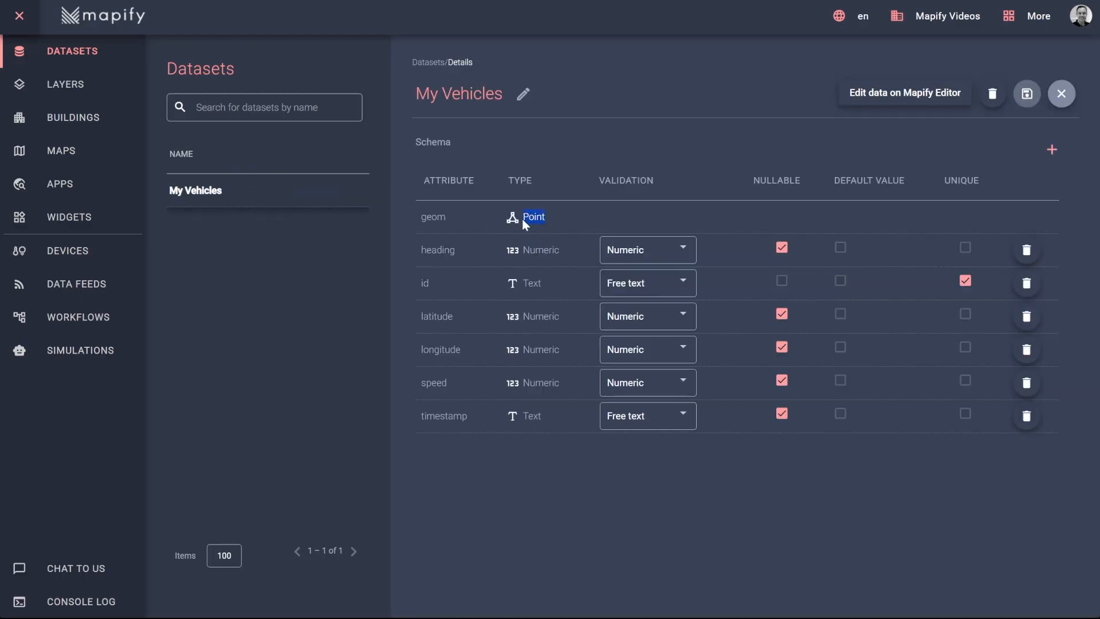
{"action": "left_click", "coordinate": [527, 305]}
{"action": "double_click", "coordinate": [438, 250]}
{"action": "double_click", "coordinate": [436, 321]}
{"action": "double_click", "coordinate": [439, 350]}
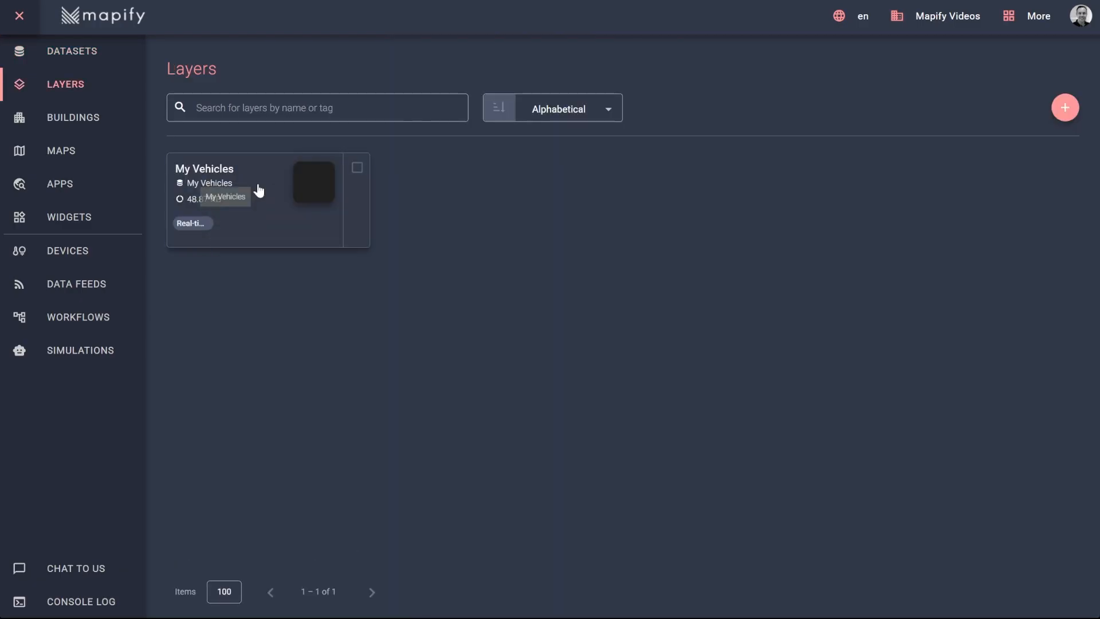
- Review the My Vehicles layer's General settings, then move on to the Data feeds list
{"action": "left_click", "coordinate": [257, 190]}
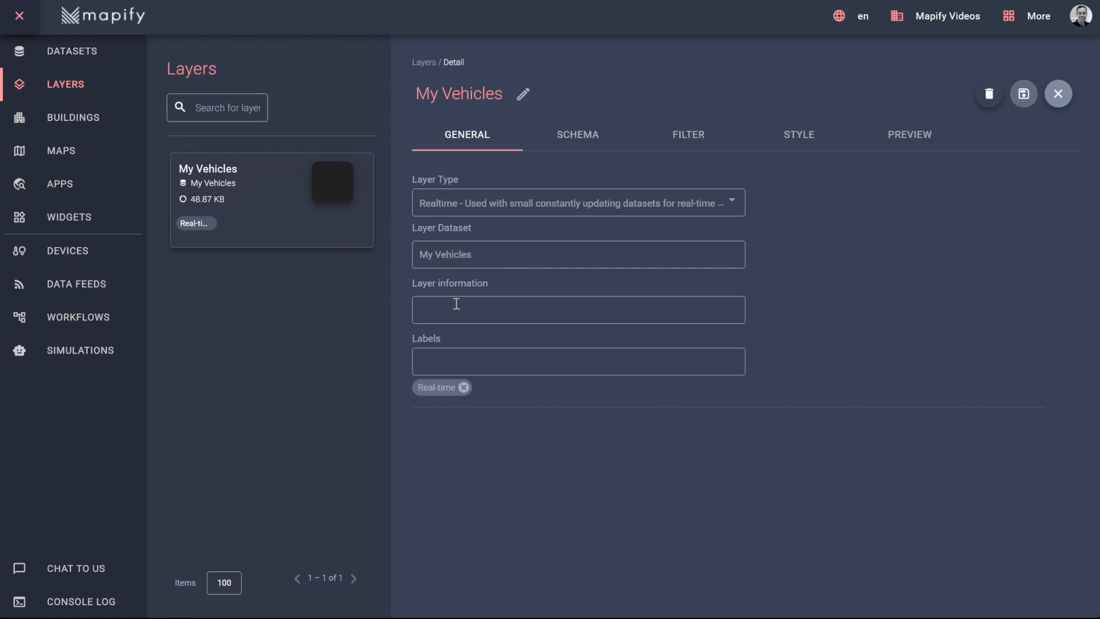
{"action": "left_click", "coordinate": [88, 297]}
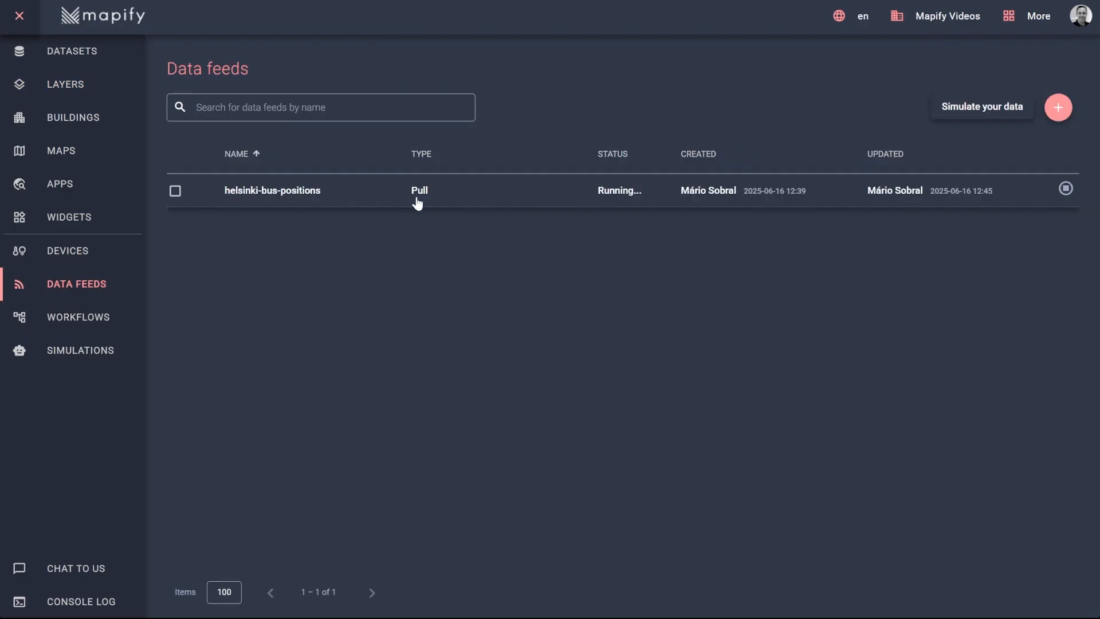
- Inspect the helsinki-bus-positions feed's MQTT endpoint, subscribed vp topic and message schema, then go to Workflows
{"action": "left_click", "coordinate": [417, 203]}
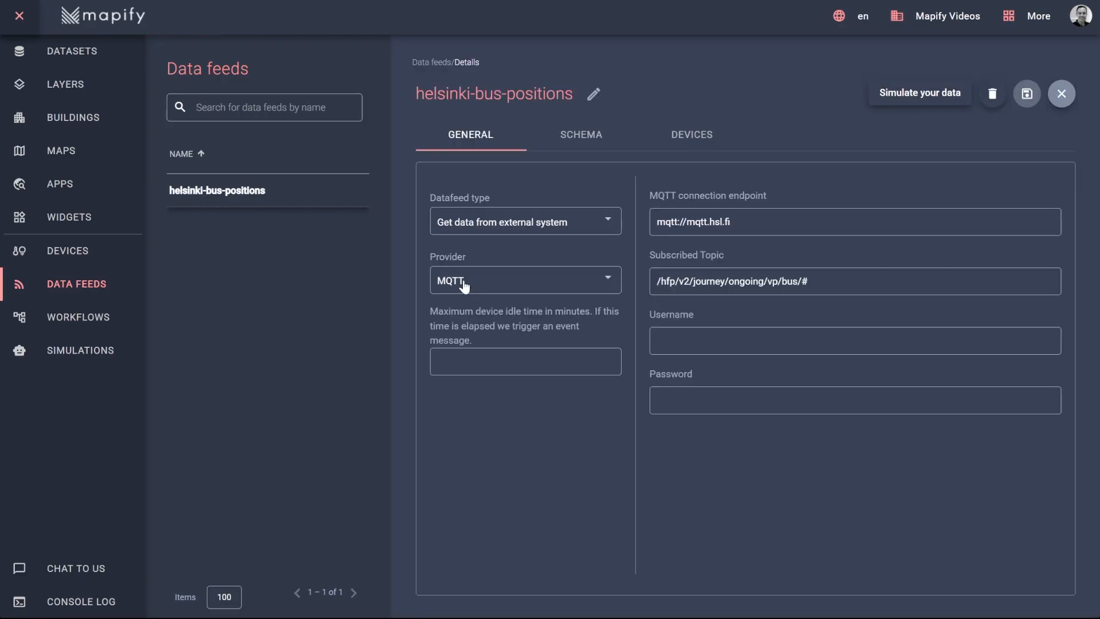
{"action": "triple_click", "coordinate": [682, 221]}
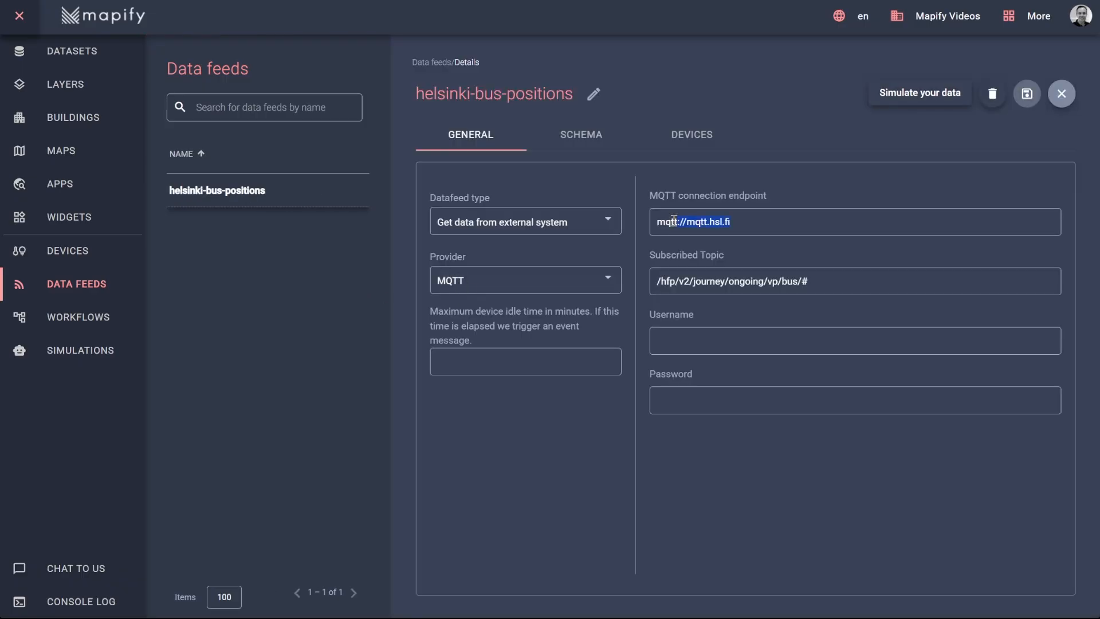
{"action": "left_click", "coordinate": [851, 288]}
{"action": "left_click_drag", "start_coordinate": [852, 287], "coordinate": [667, 277]}
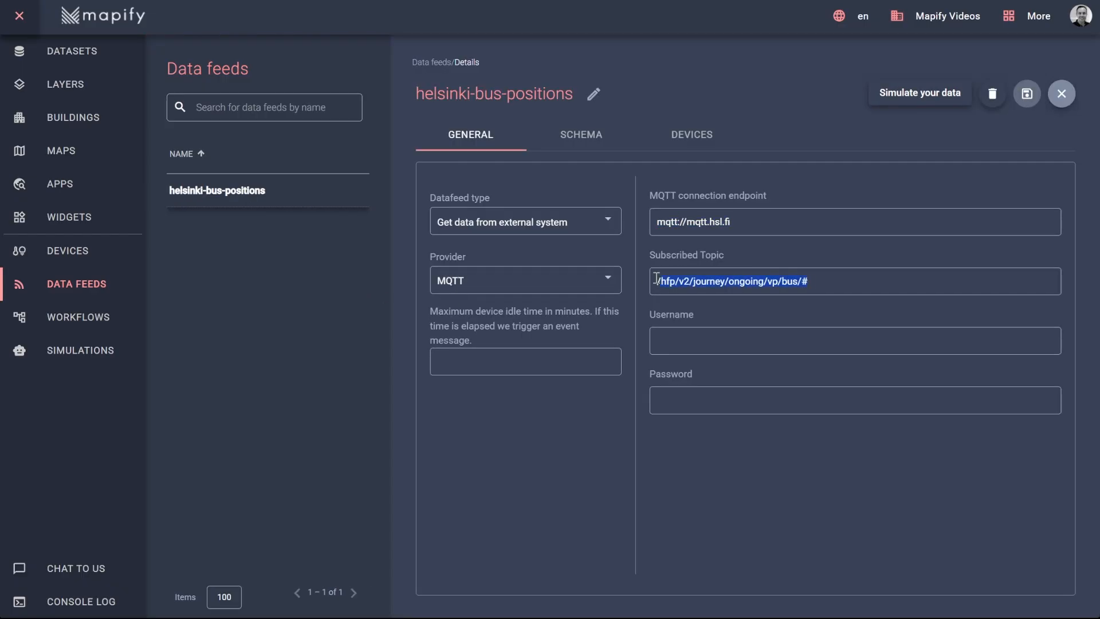
{"action": "left_click_drag", "start_coordinate": [777, 280], "coordinate": [767, 280]}
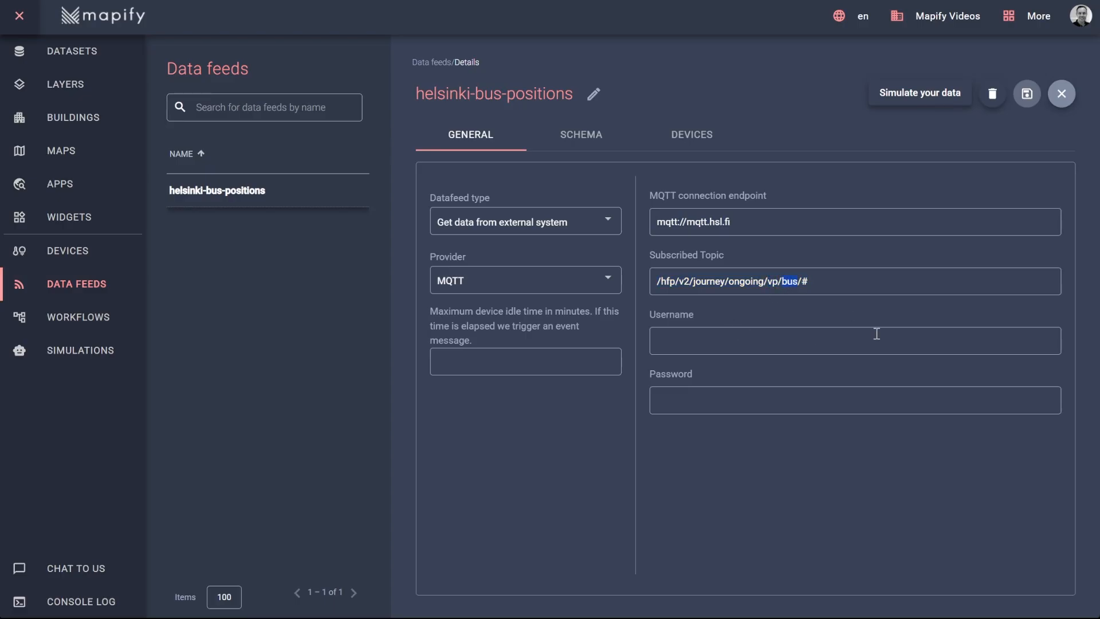
{"action": "left_click", "coordinate": [580, 134]}
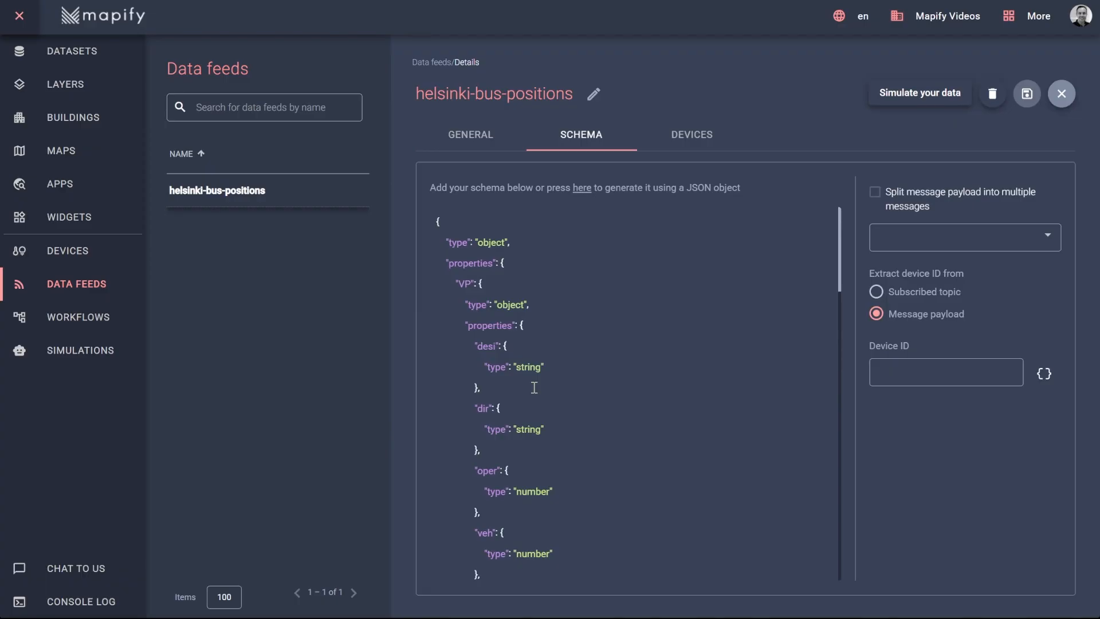
{"action": "left_click", "coordinate": [69, 319]}
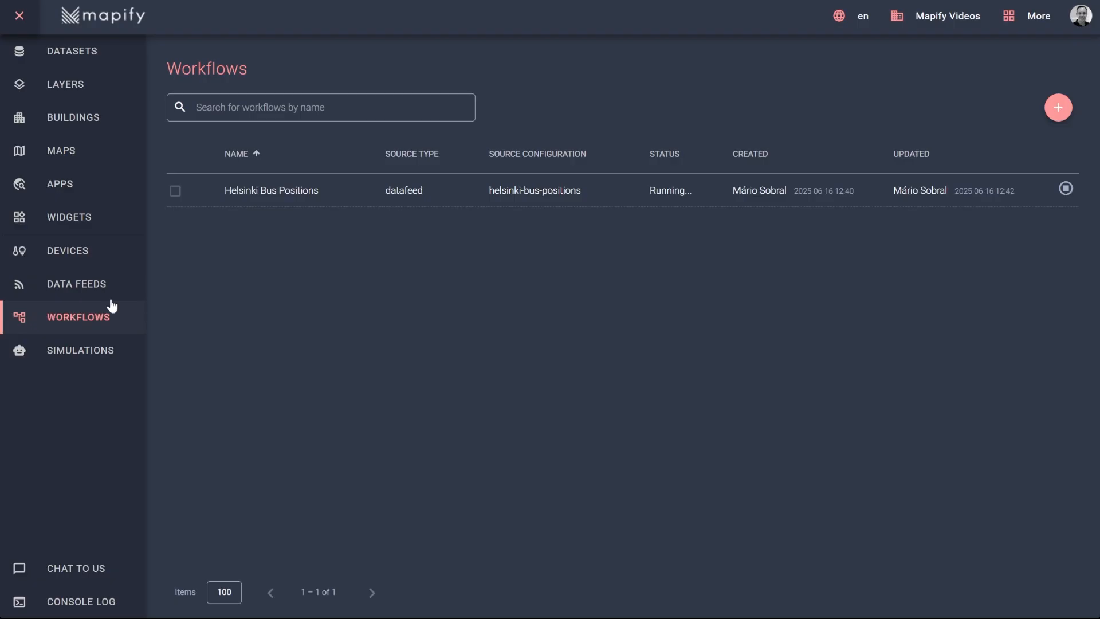
{"action": "left_click", "coordinate": [307, 195]}
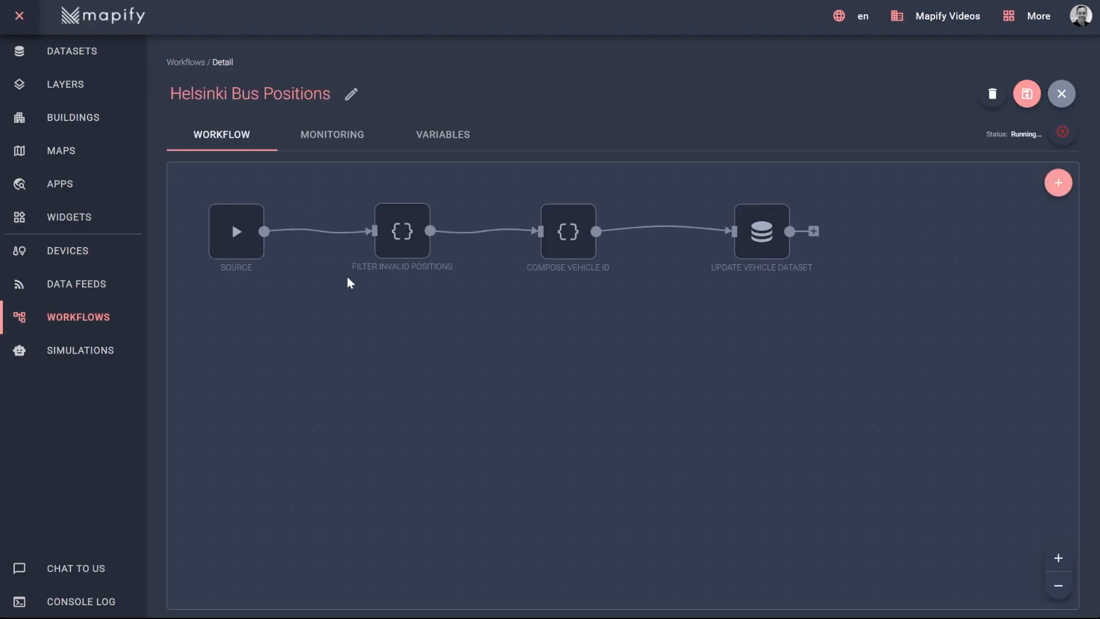
{"action": "mouse_move", "coordinate": [761, 238]}
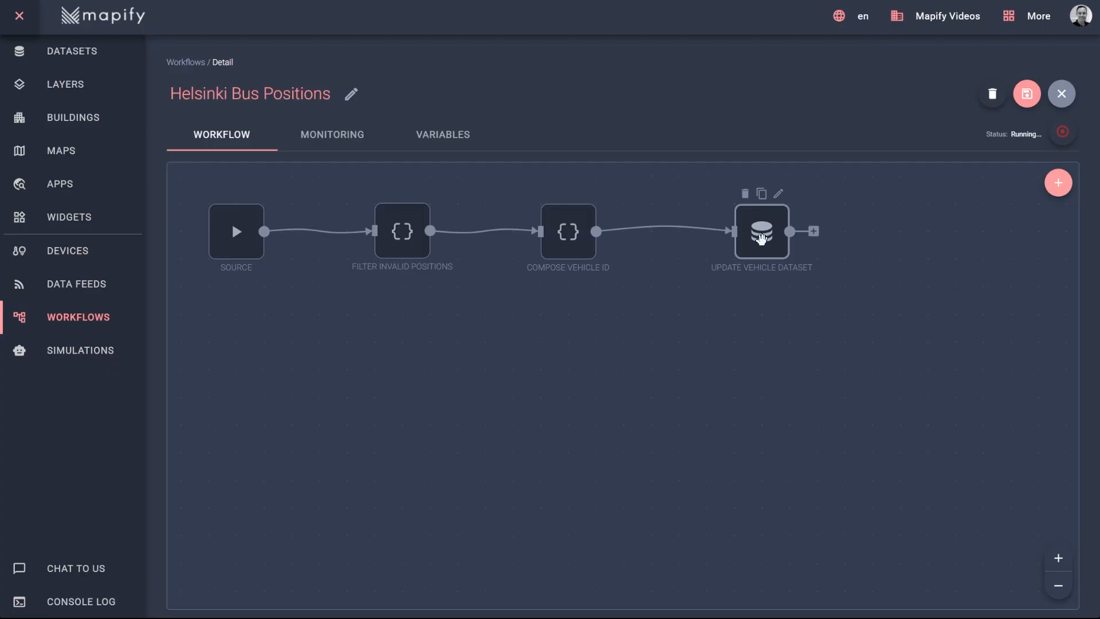
{"action": "mouse_move", "coordinate": [553, 228]}
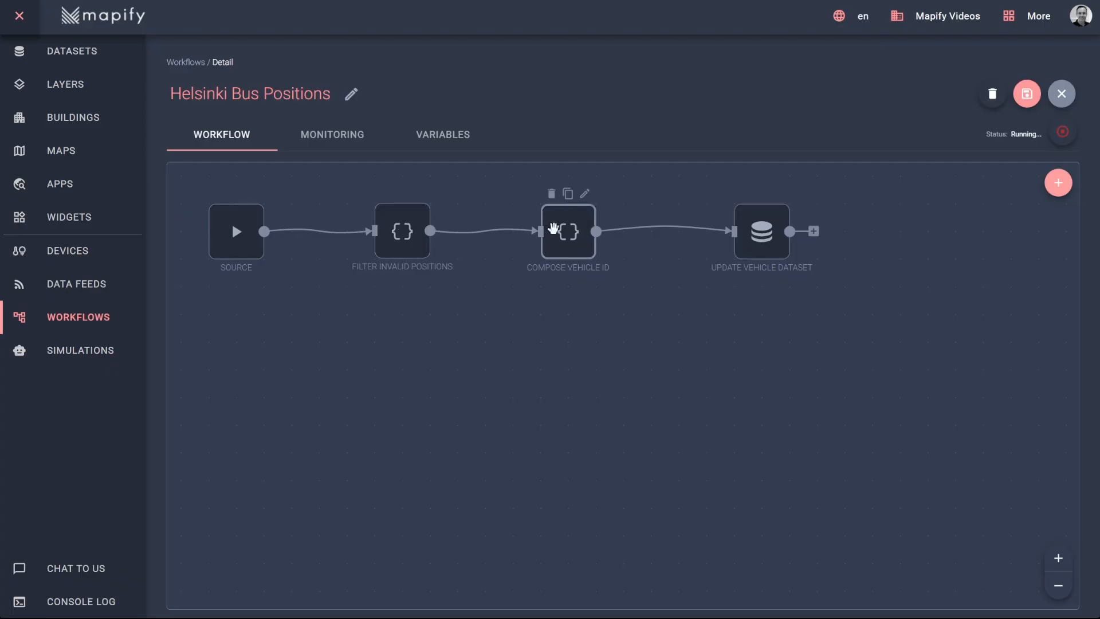
{"action": "double_click", "coordinate": [553, 228]}
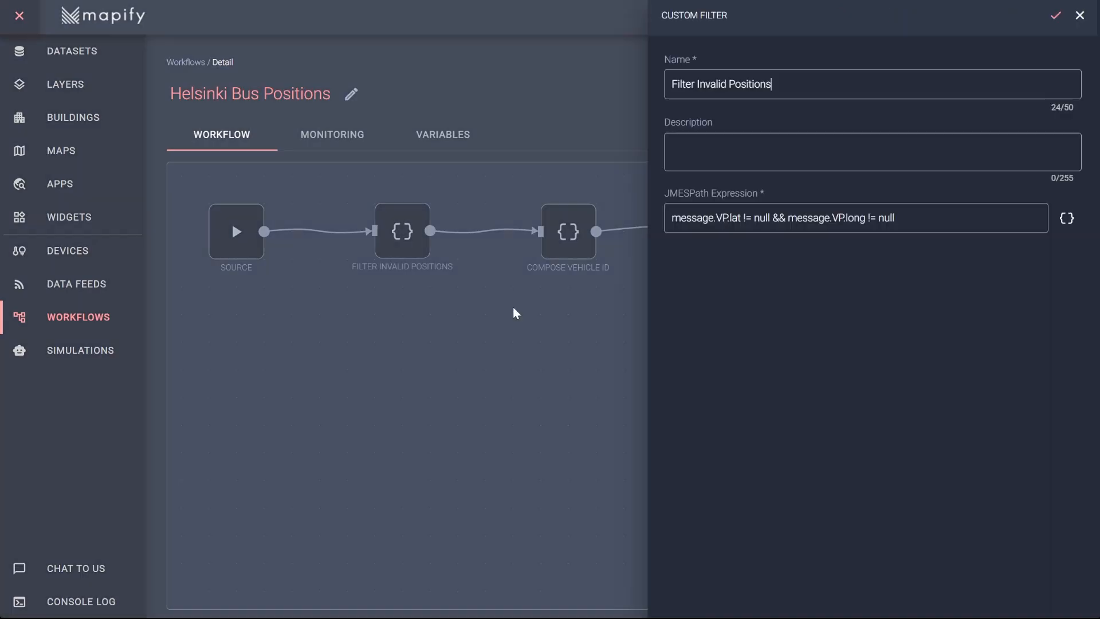
{"action": "left_click_drag", "start_coordinate": [715, 218], "coordinate": [737, 217]}
{"action": "left_click_drag", "start_coordinate": [867, 217], "coordinate": [920, 221]}
{"action": "left_click", "coordinate": [1079, 16]}
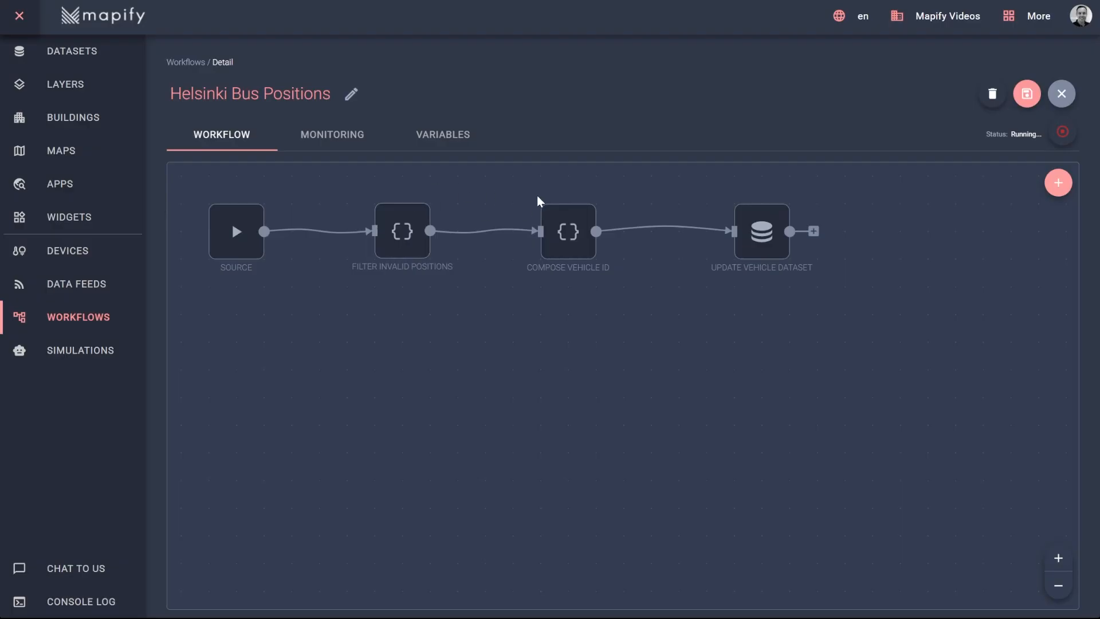
{"action": "mouse_move", "coordinate": [565, 233]}
{"action": "double_click", "coordinate": [586, 210]}
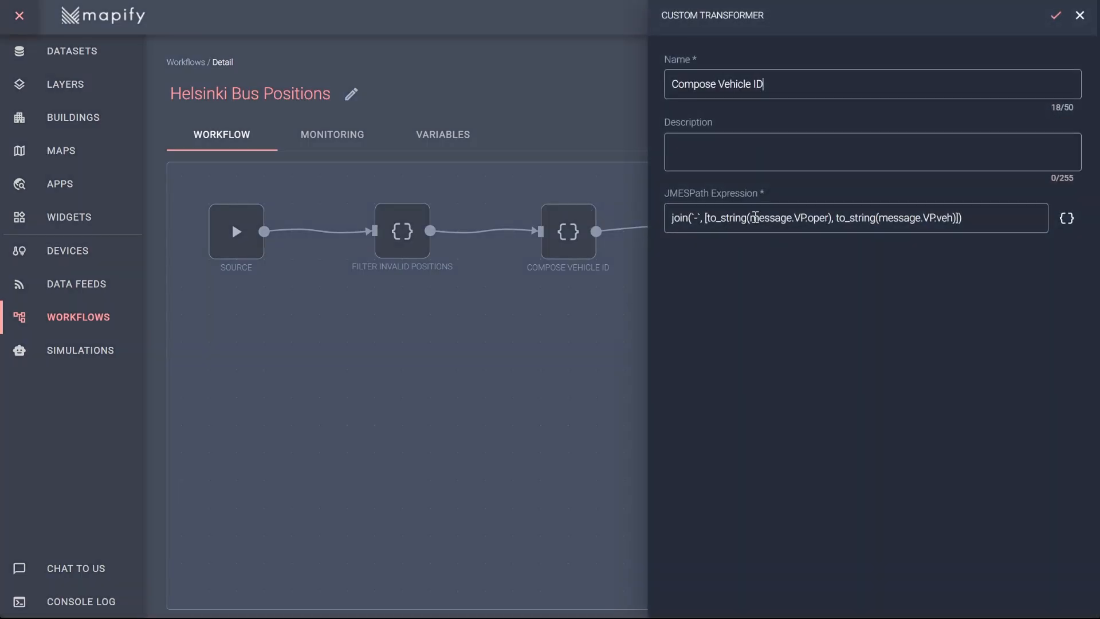
{"action": "left_click_drag", "start_coordinate": [750, 217], "coordinate": [953, 218]}
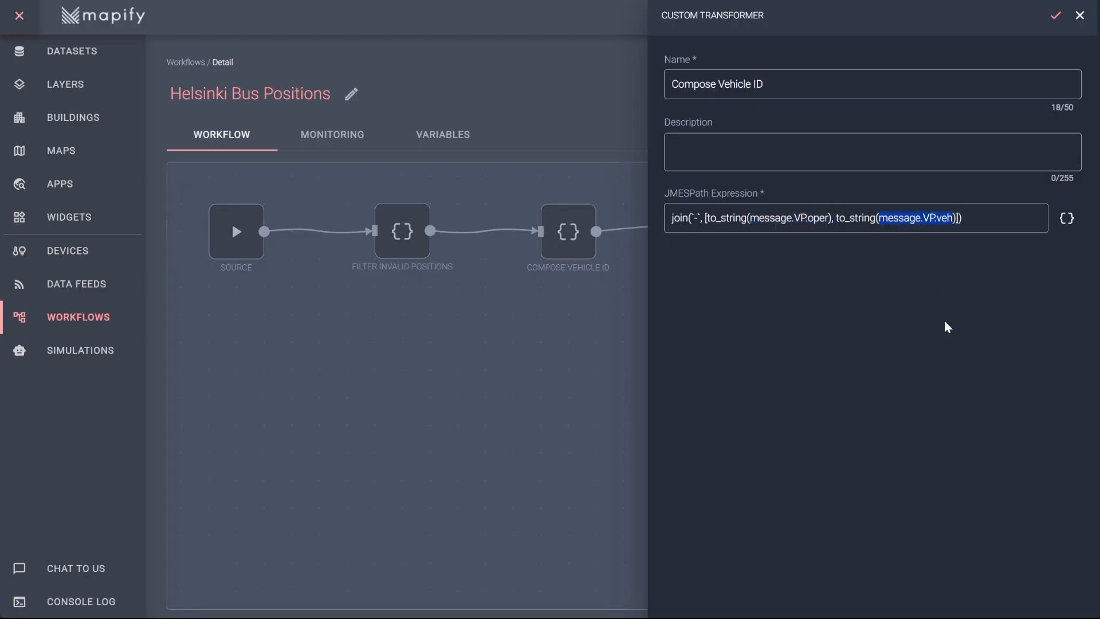
{"action": "left_click", "coordinate": [1079, 16]}
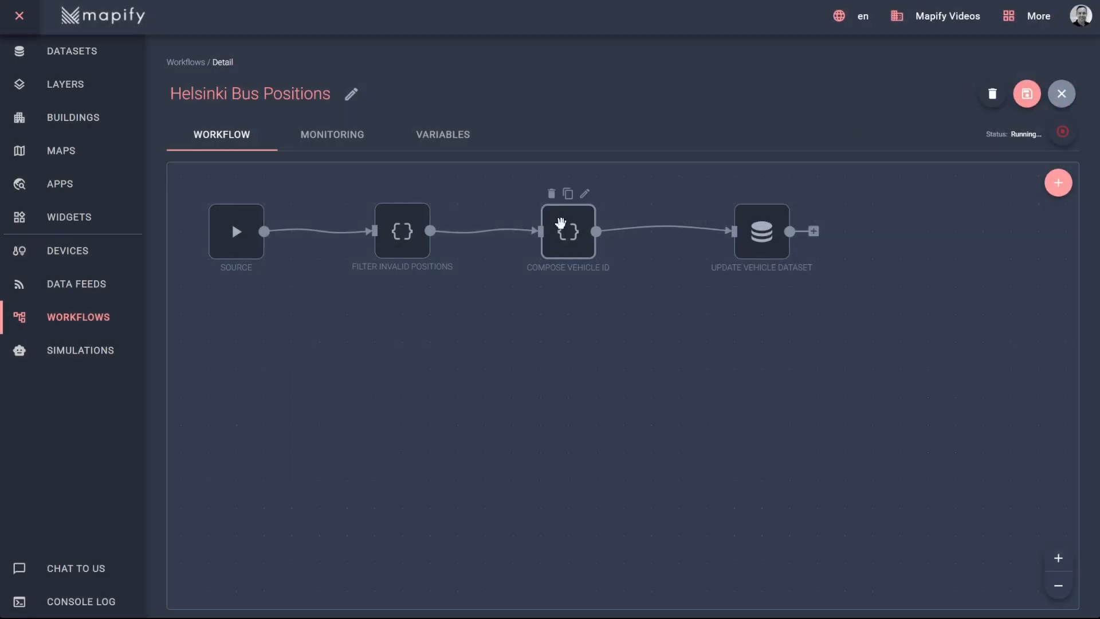
{"action": "left_click", "coordinate": [778, 194]}
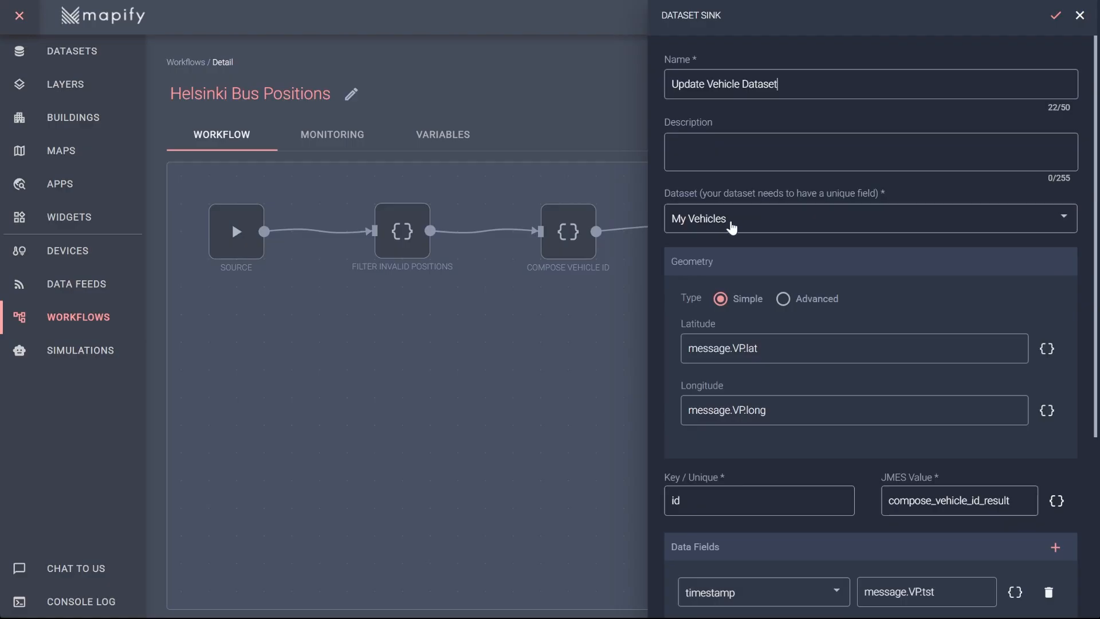
- Scroll the Dataset Sink panel and open the expression helper for the Latitude value message.VP.lat
{"action": "scroll", "coordinate": [732, 228], "scroll_direction": "down", "scroll_amount": 2}
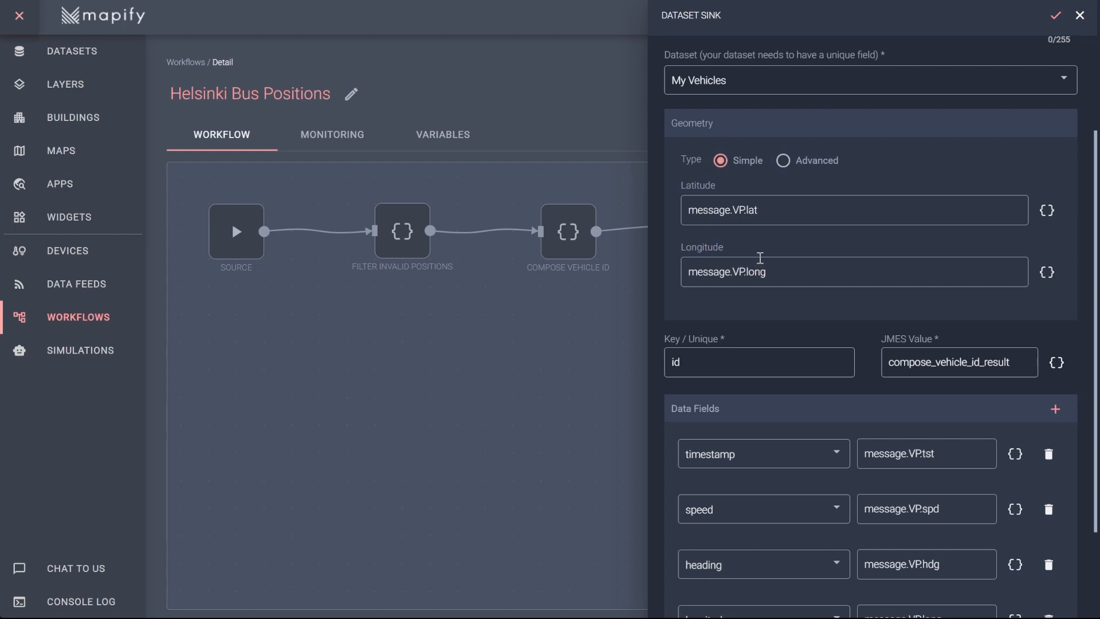
{"action": "left_click", "coordinate": [1047, 210]}
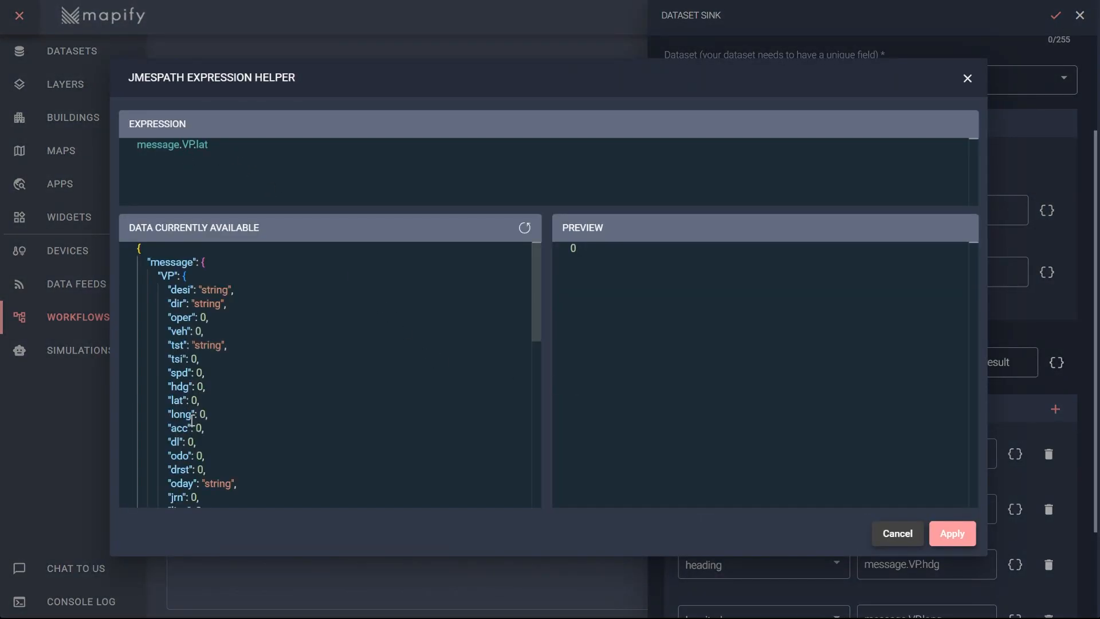
- Compare the sample message's lat field against the Digitransit lat field description
{"action": "double_click", "coordinate": [180, 400]}
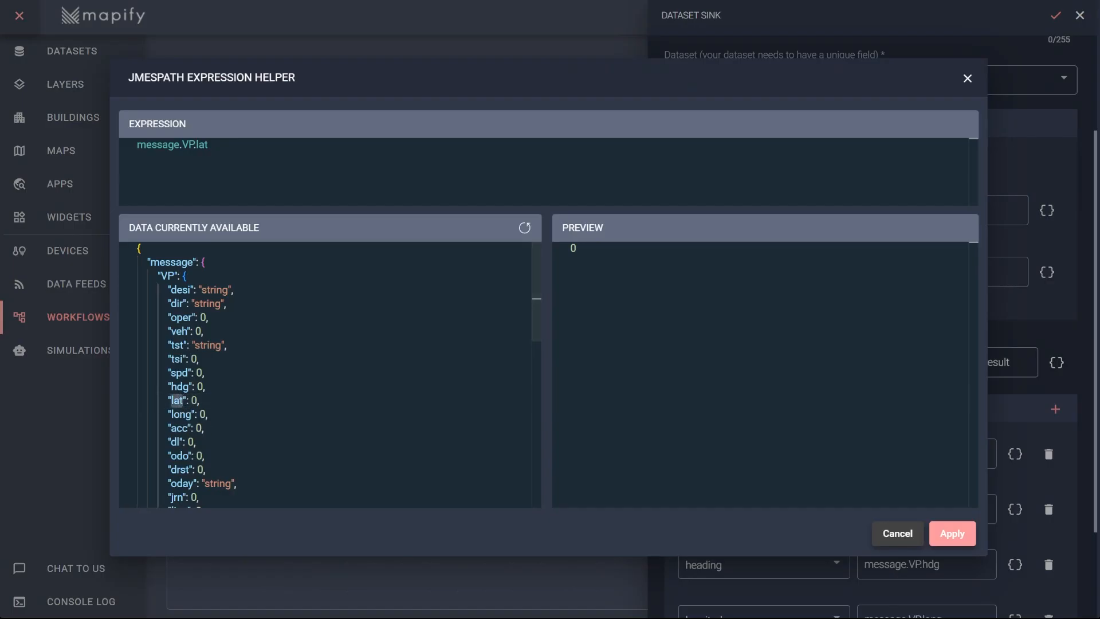
{"action": "key", "text": "ctrl+Tab"}
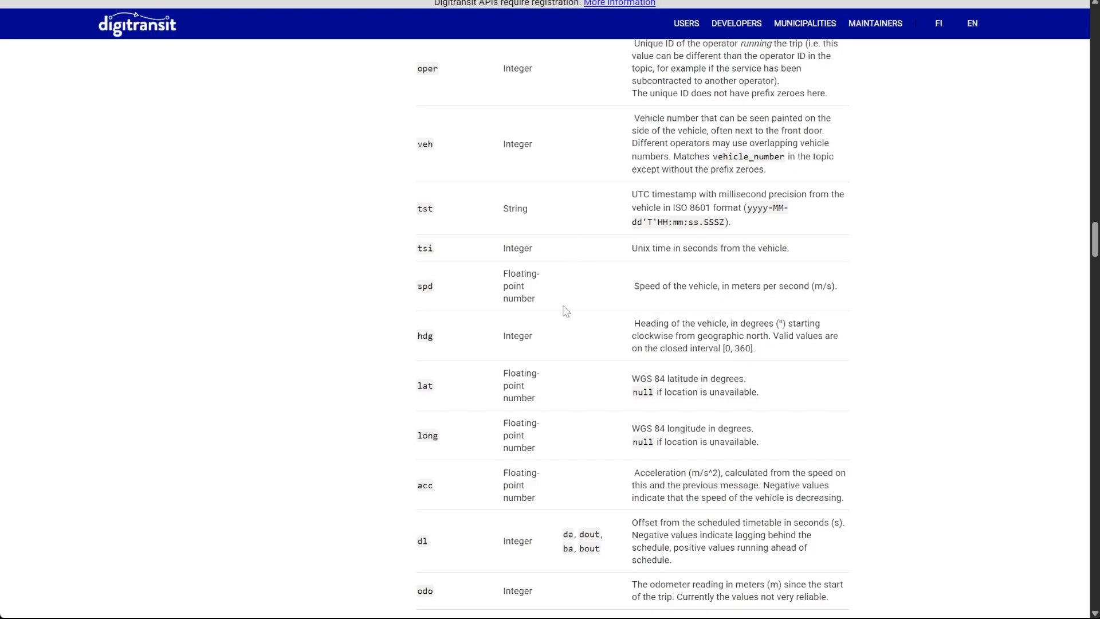
{"action": "left_click_drag", "start_coordinate": [632, 379], "coordinate": [767, 380]}
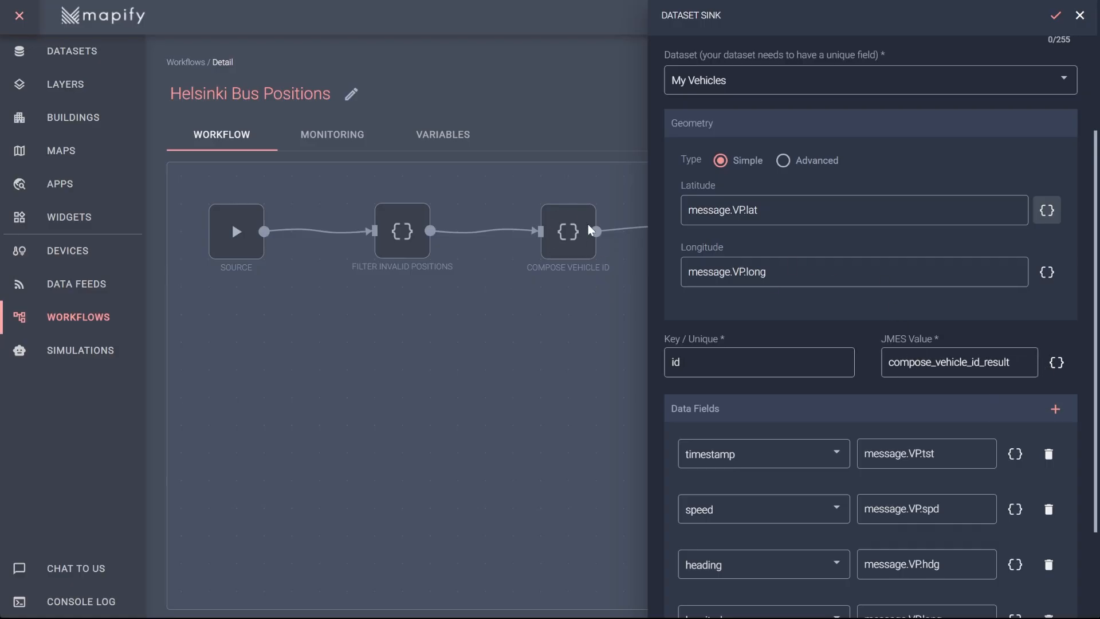
- Check that the unique key value uses compose_vehicle_id_result in the expression helper, then return to Layers
{"action": "left_click", "coordinate": [1056, 362]}
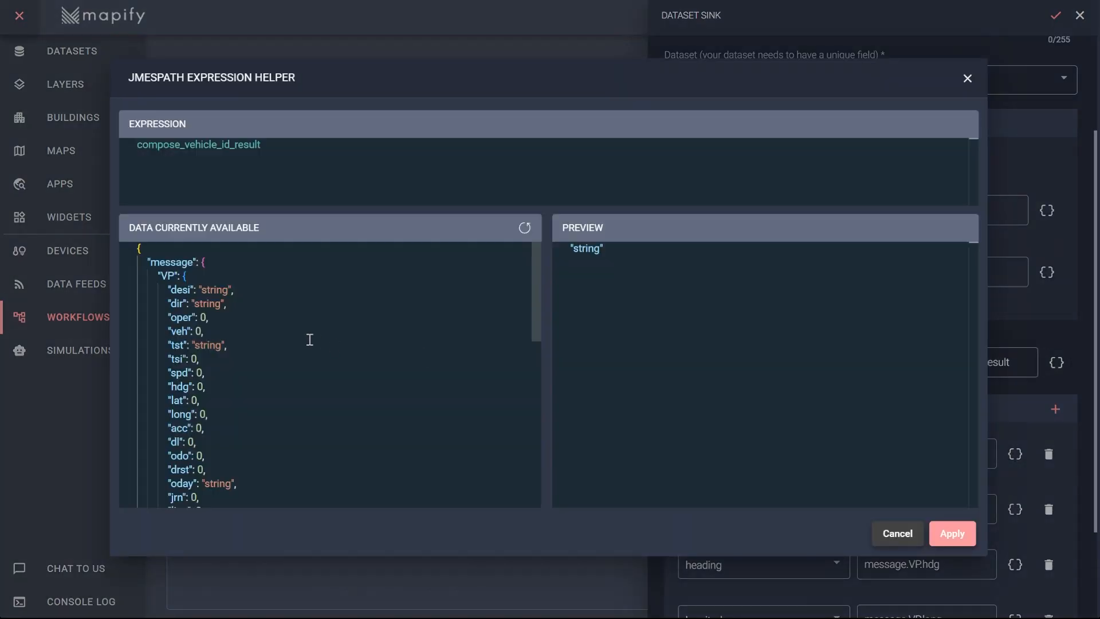
{"action": "scroll", "coordinate": [309, 339], "scroll_direction": "down", "scroll_amount": 10}
{"action": "double_click", "coordinate": [221, 365]}
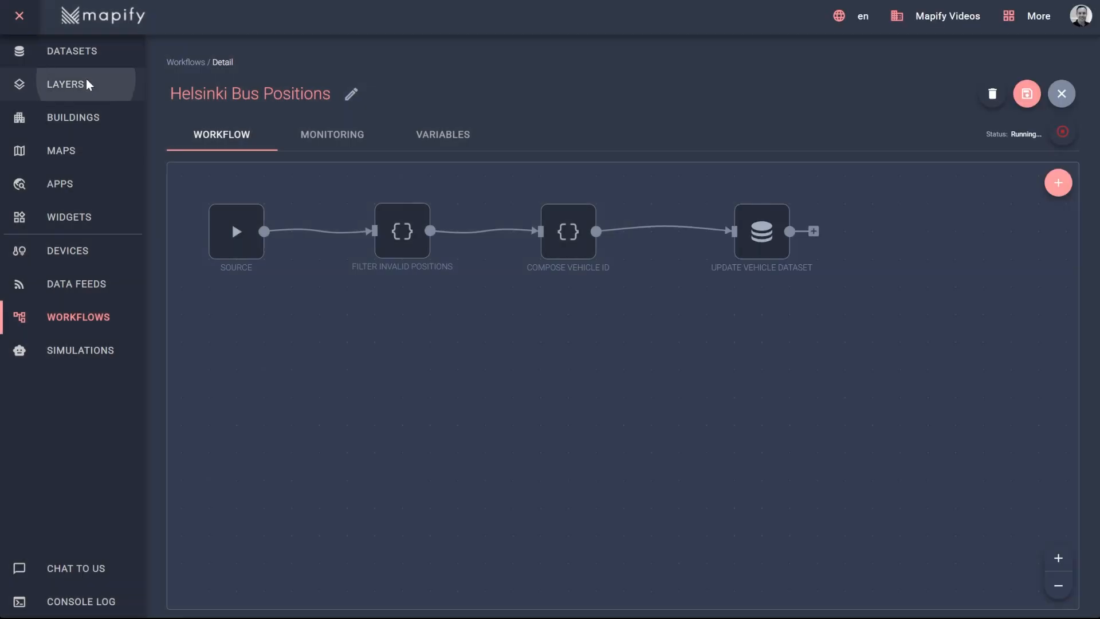
{"action": "left_click", "coordinate": [83, 84]}
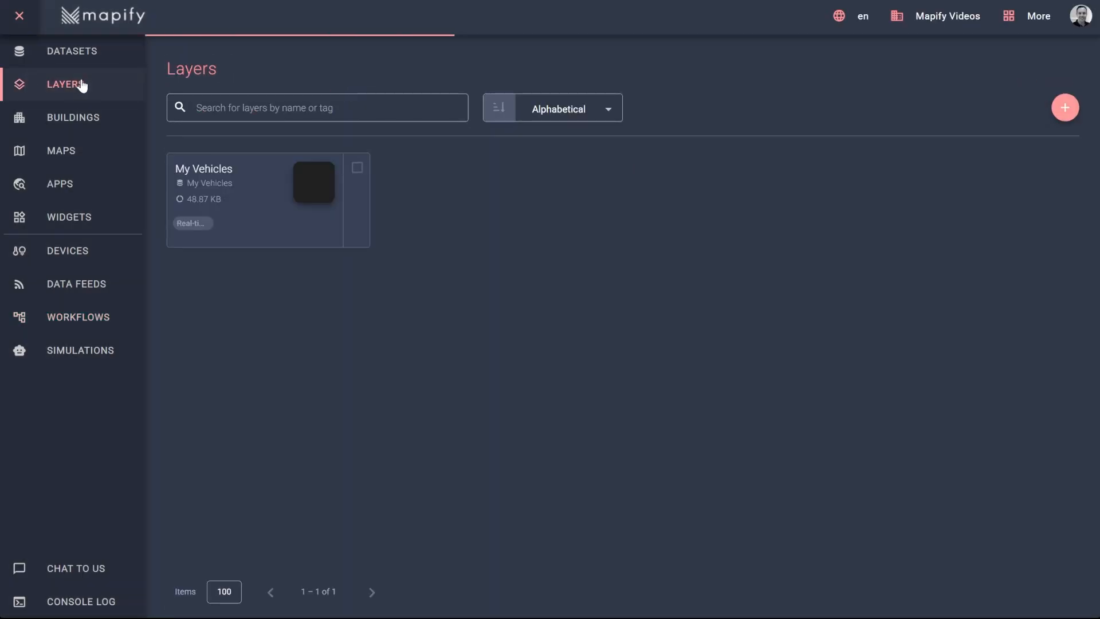
- Check the My Vehicles layer's style and preview its bus icons over Helsinki, then return to Workflows
{"action": "left_click", "coordinate": [232, 181]}
{"action": "left_click", "coordinate": [798, 134]}
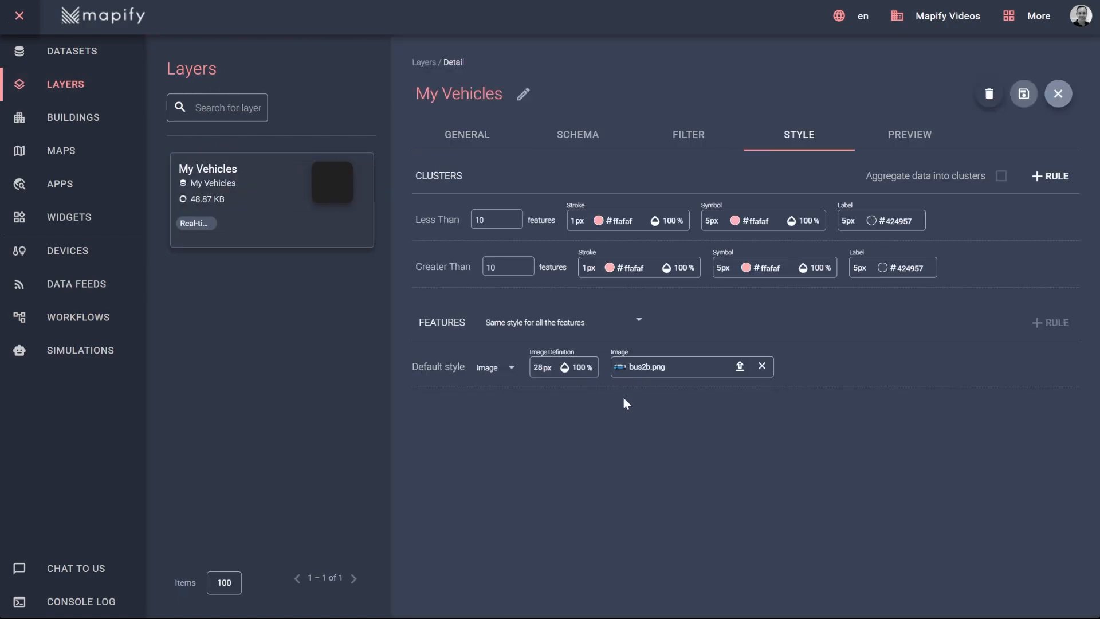
{"action": "left_click", "coordinate": [917, 136]}
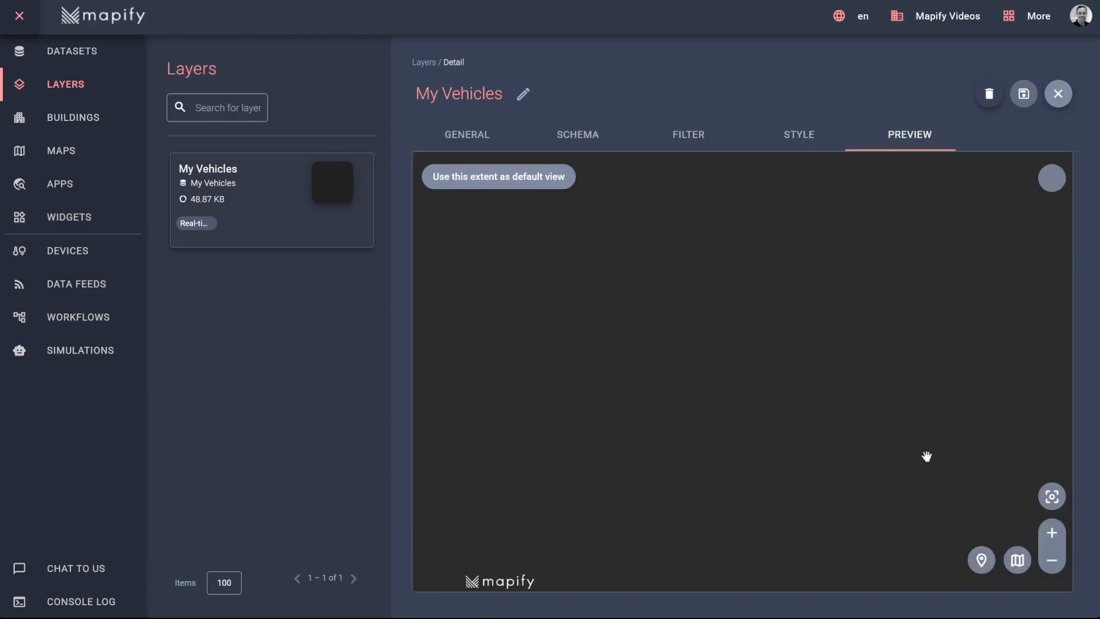
{"action": "scroll", "coordinate": [756, 476], "scroll_direction": "up", "scroll_amount": 3}
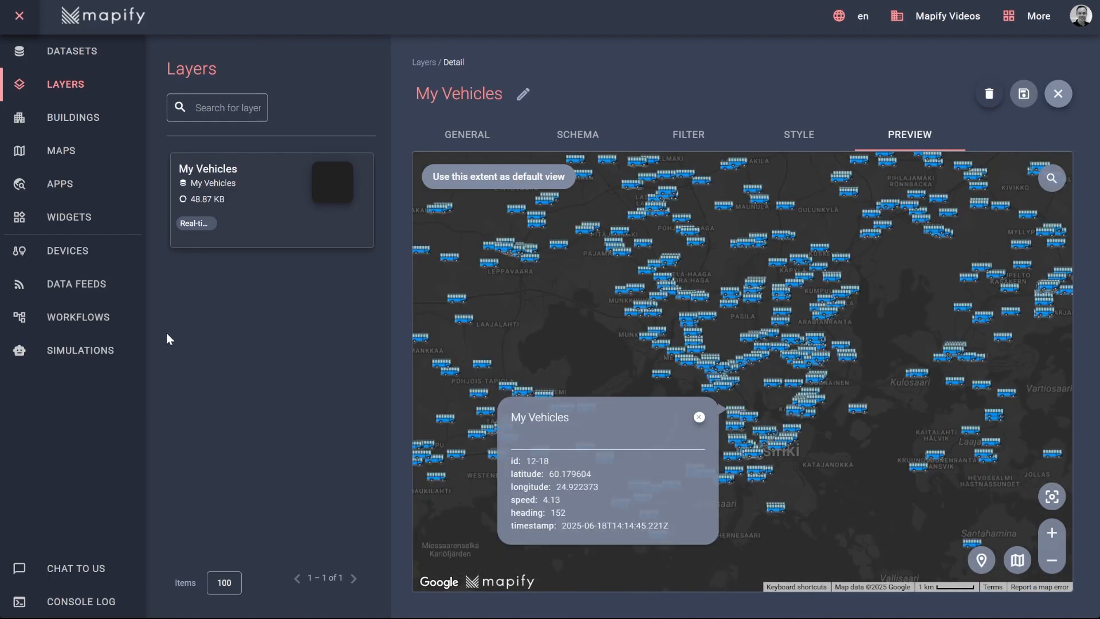
{"action": "left_click", "coordinate": [78, 317]}
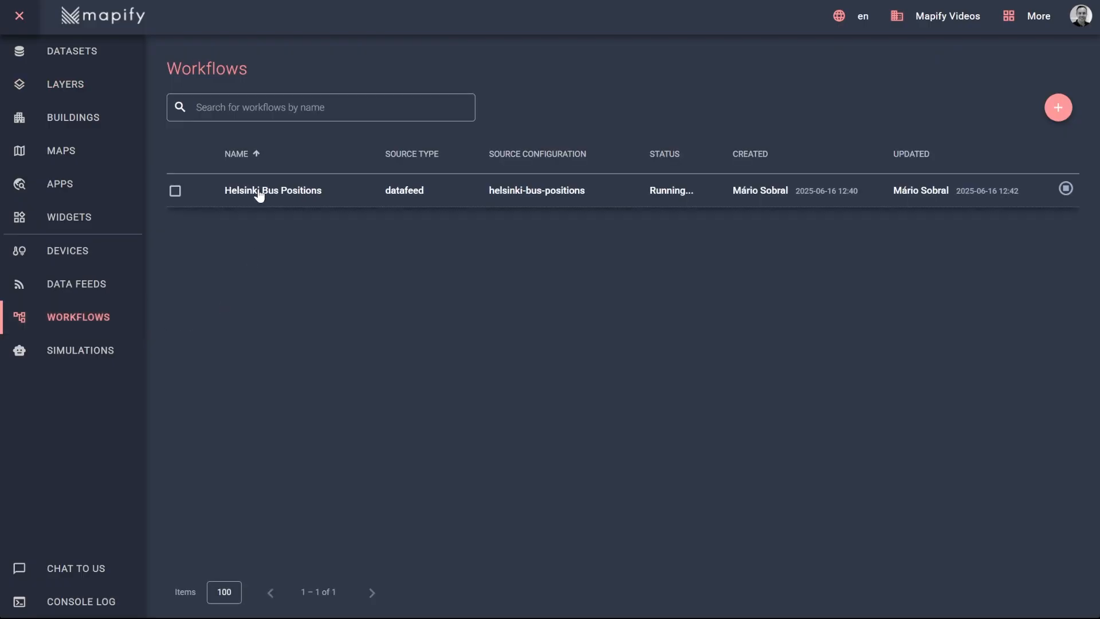
- View the Helsinki Bus Positions monitoring charts, finding the 2,746,499-message peak at 18/06 14h
{"action": "left_click", "coordinate": [259, 192]}
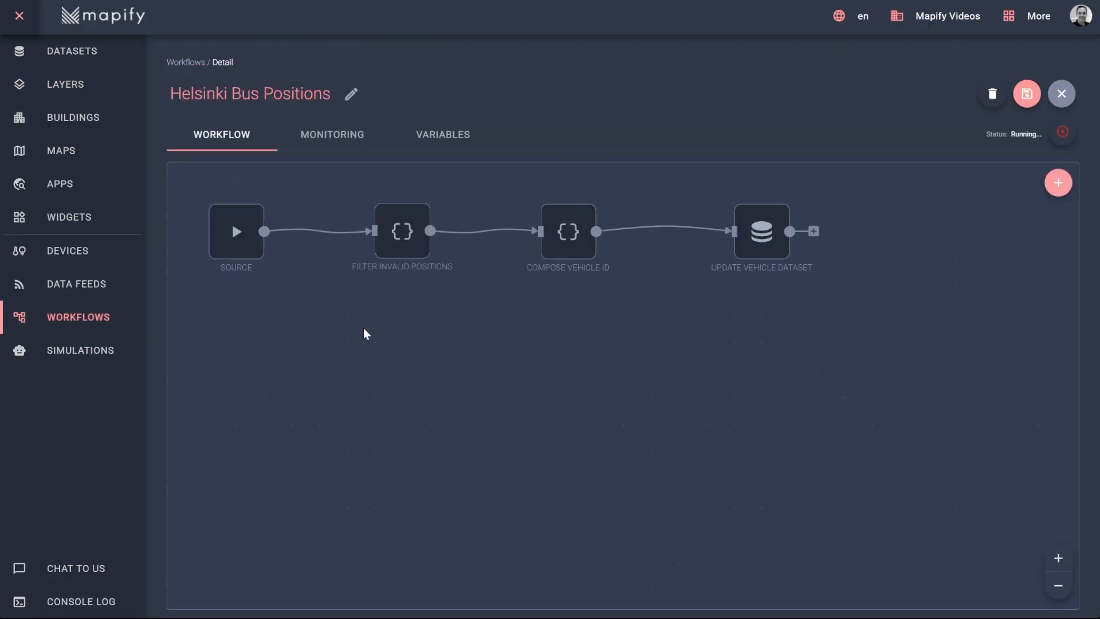
{"action": "left_click", "coordinate": [316, 142]}
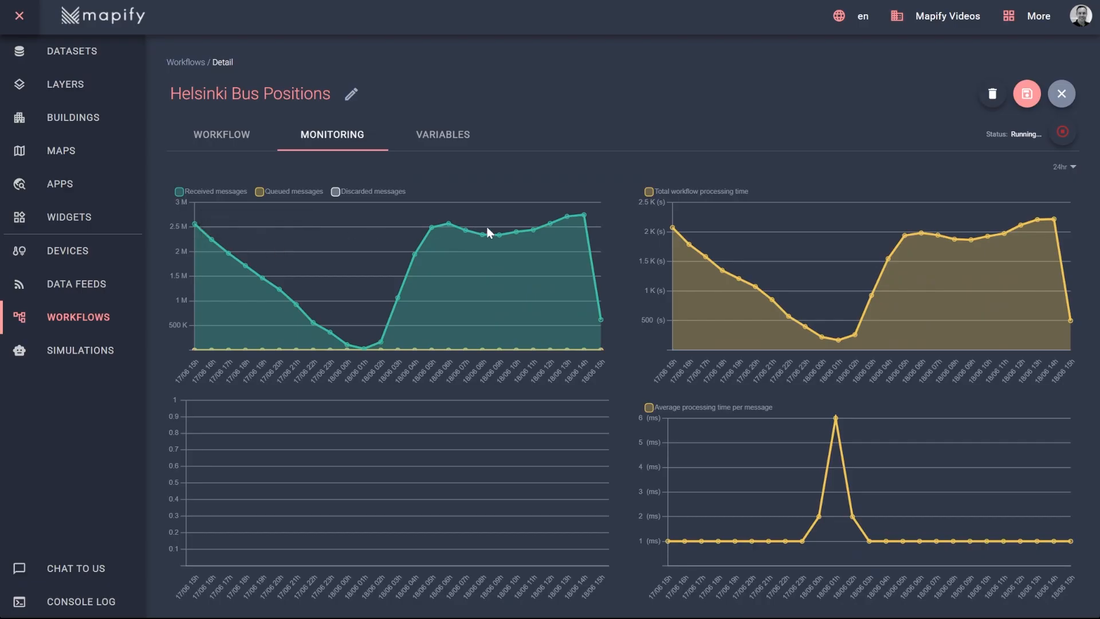
{"action": "mouse_move", "coordinate": [584, 217]}
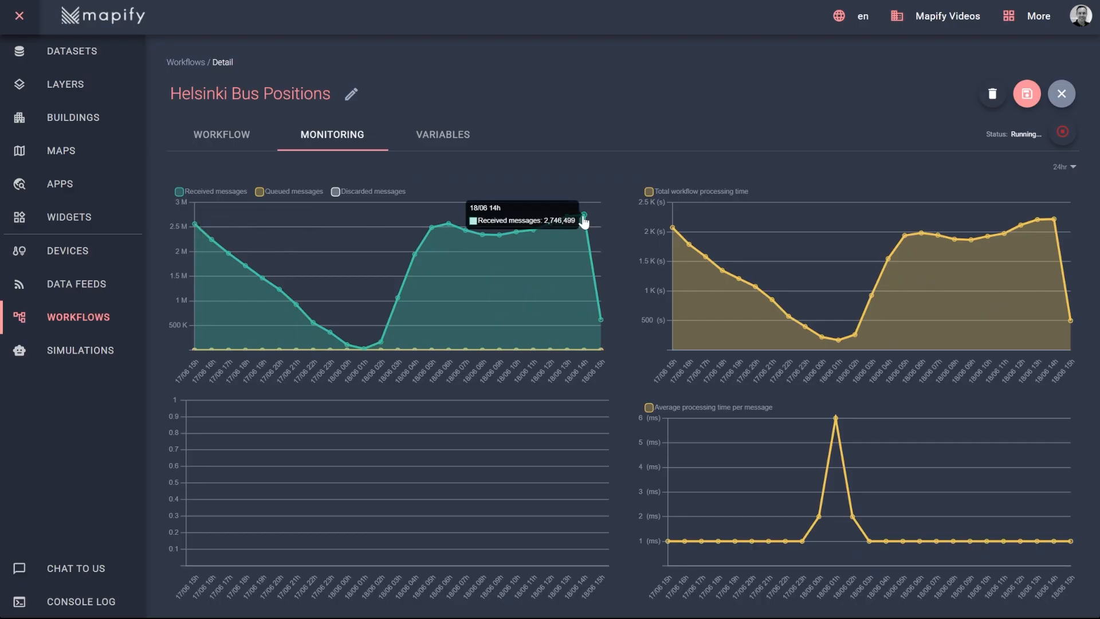